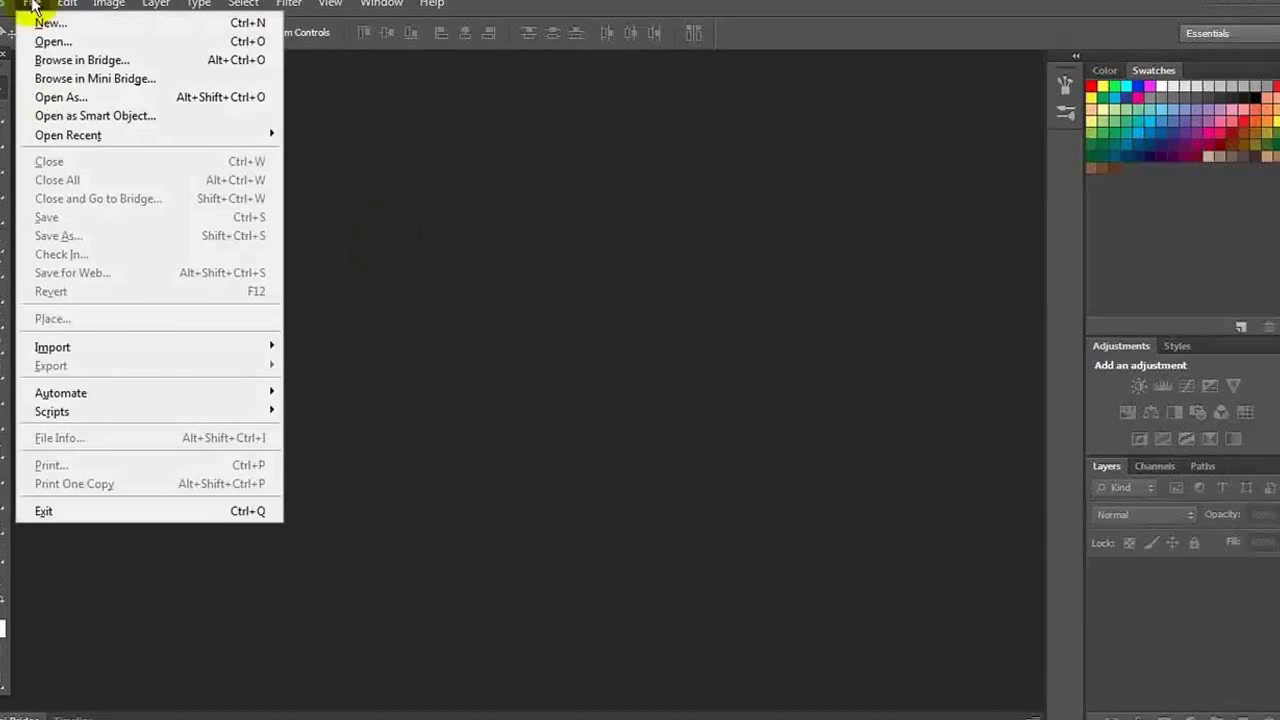
Create a new 30 × 20 cm document in centimeters at 300 resolution.
left_click(45, 20)
left_click(651, 240)
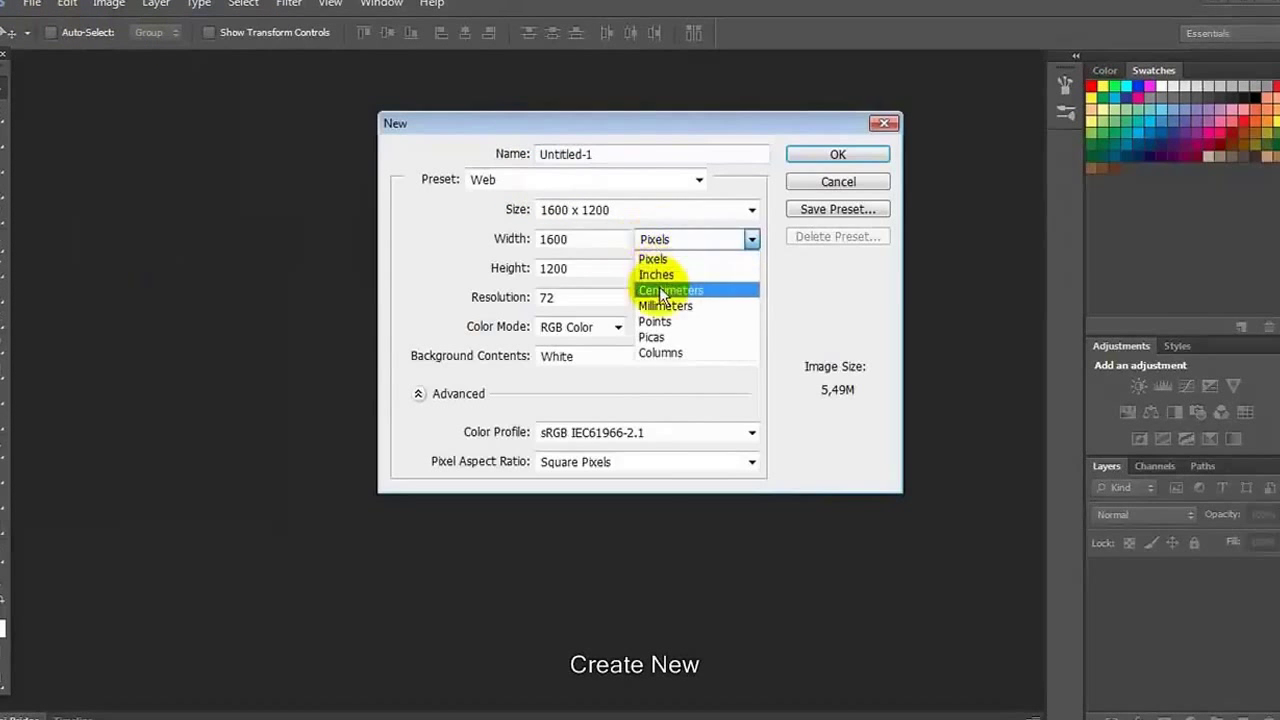
left_click(670, 290)
left_click(555, 240)
type("30")
key("Tab")
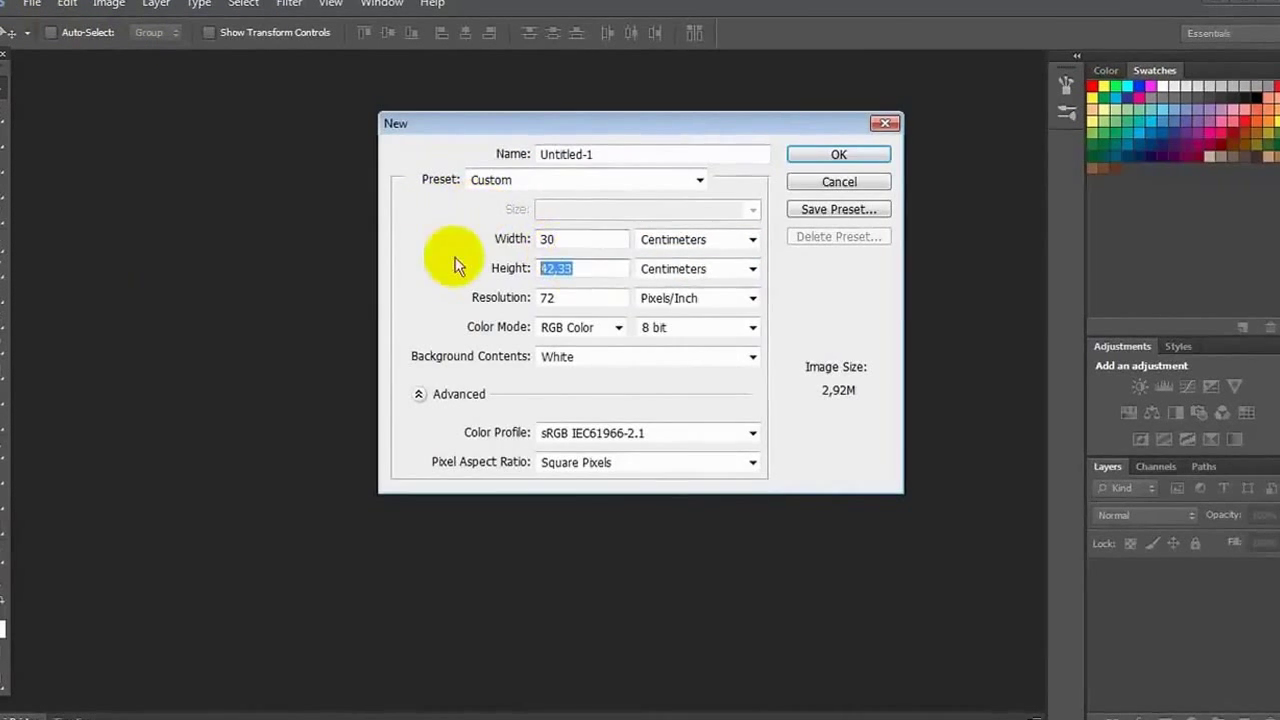
type("0")
key("Tab")
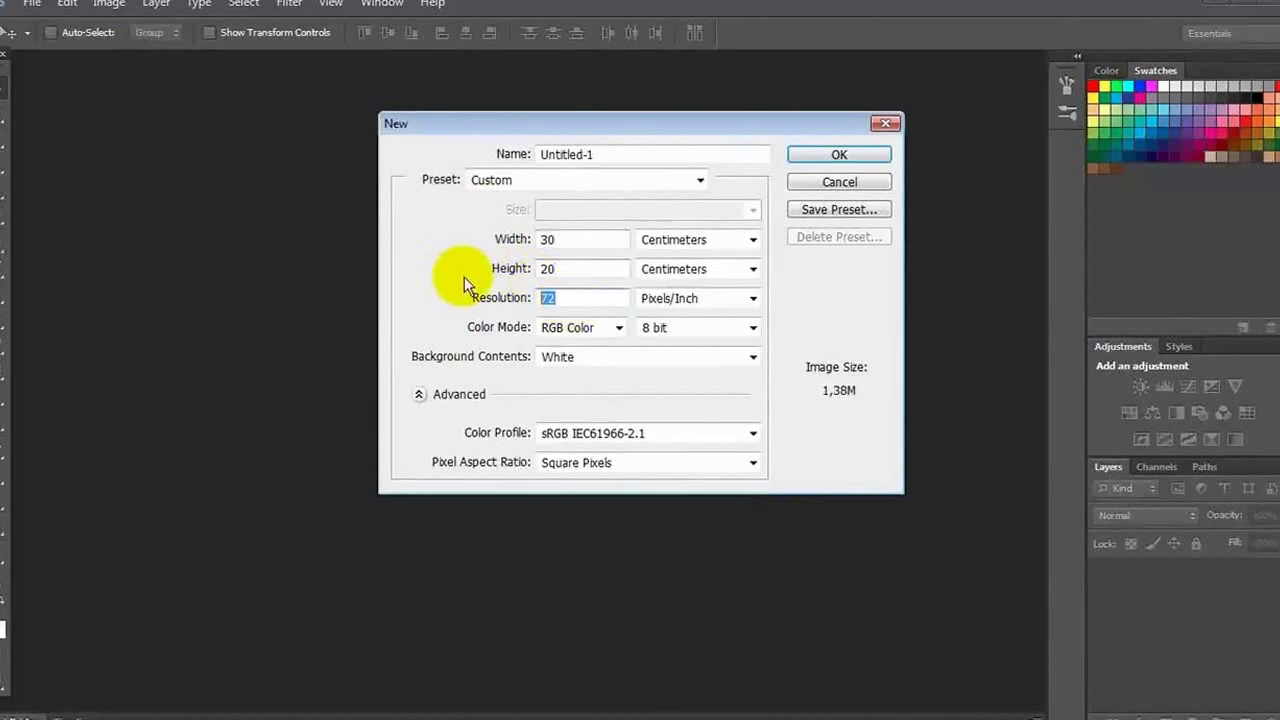
type("300")
left_click(840, 155)
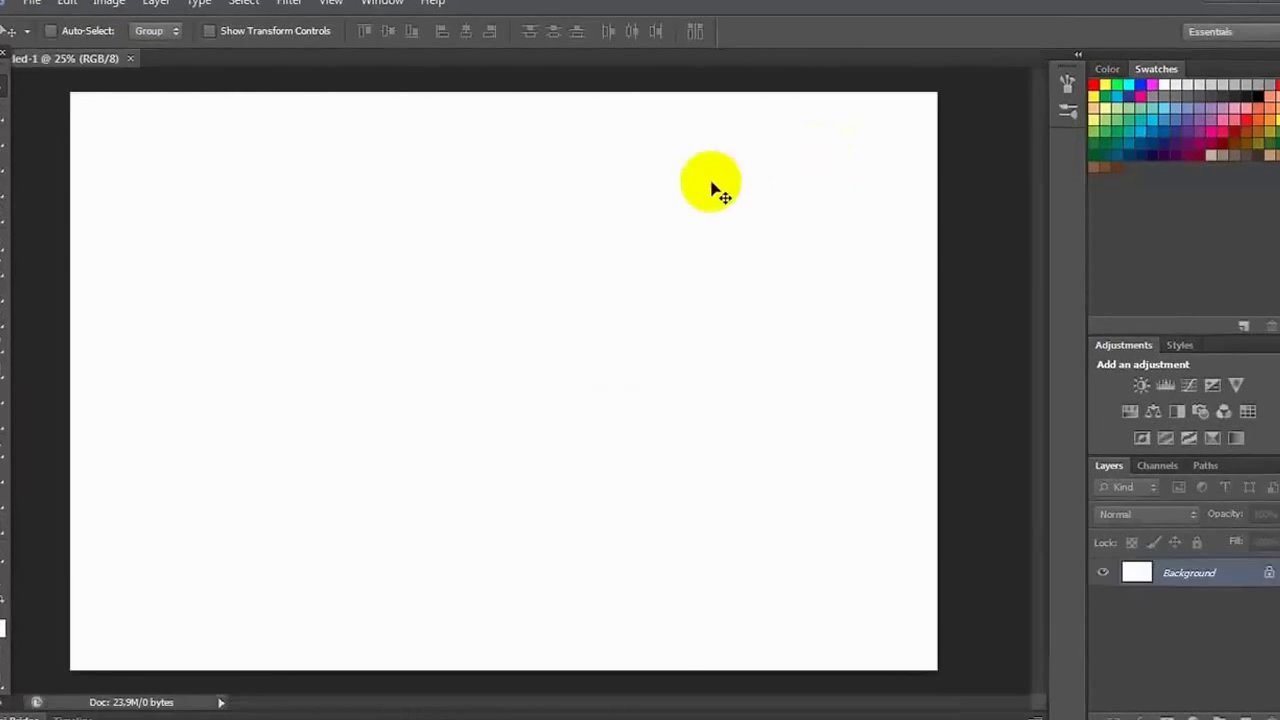
Fill the white canvas black with the Paint Bucket.
left_click(3, 375)
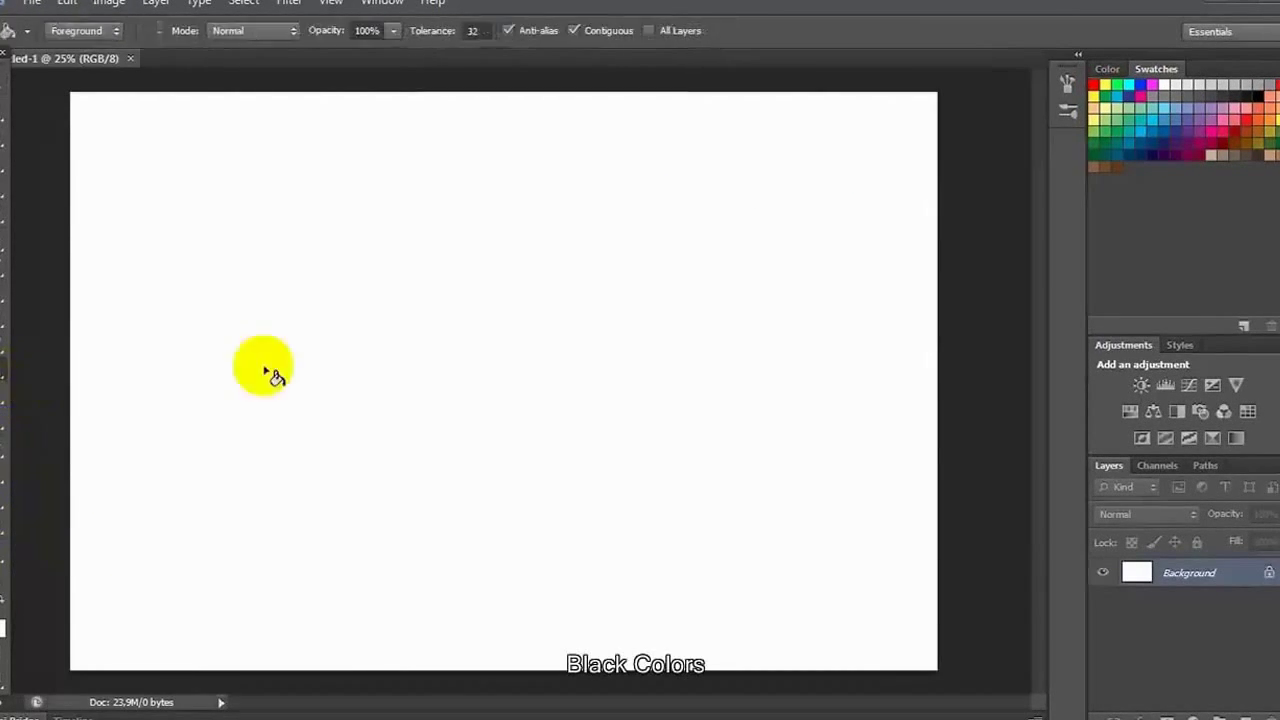
left_click(300, 365)
left_click(3, 92)
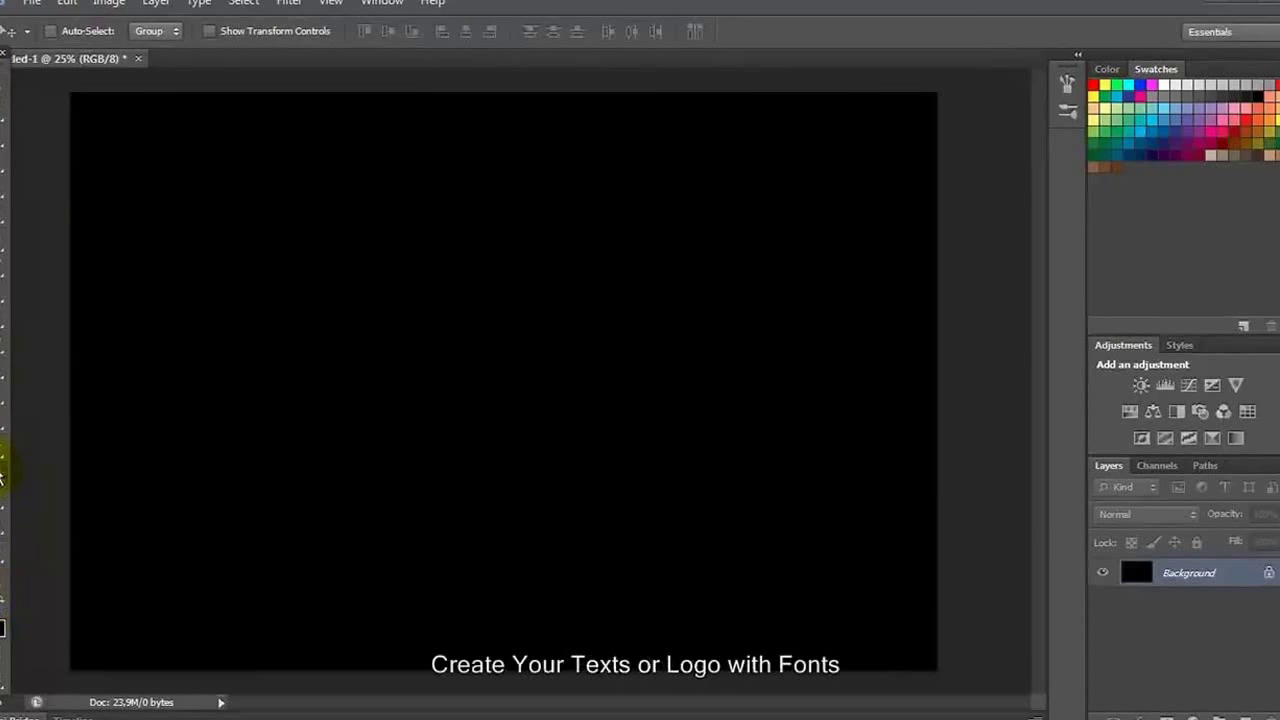
Add an R text layer and enlarge it to roughly three times its size.
left_click(3, 478)
left_click(432, 350)
type("R")
key("ctrl+Return")
key("ctrl+t")
left_click_drag(433, 343, 329, 543)
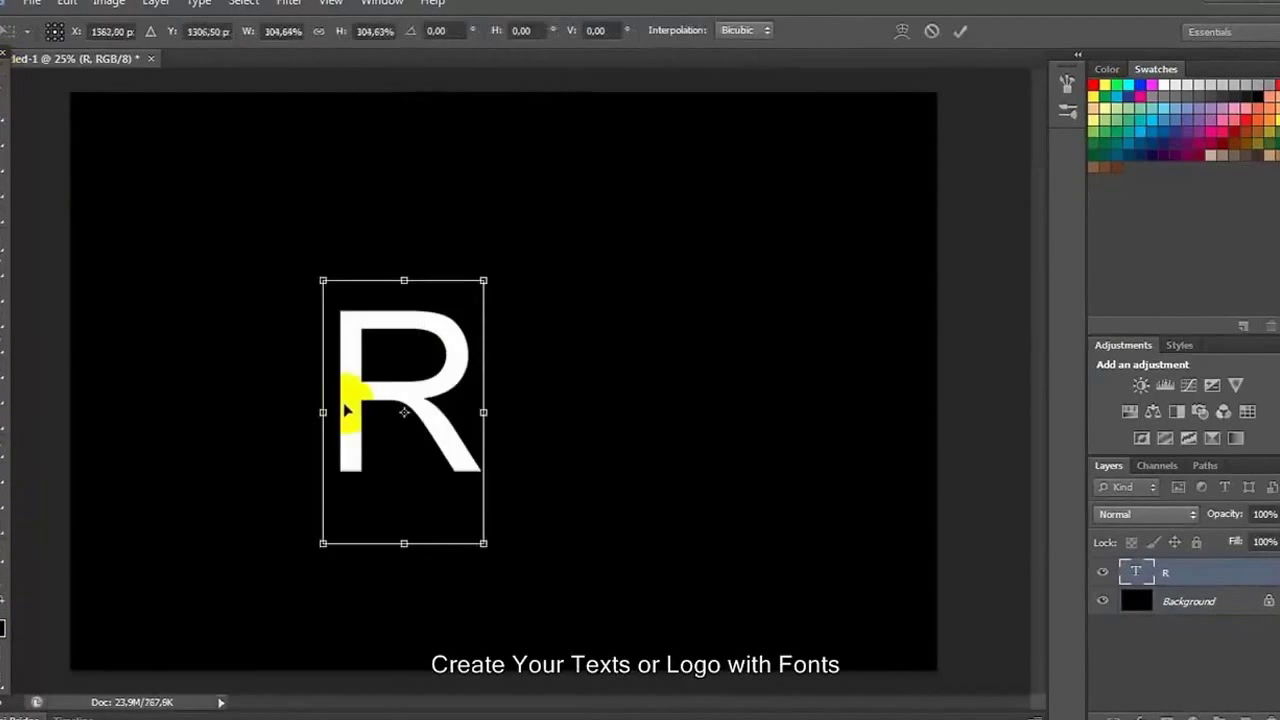
key("Return")
Apply the Abduction font to the R.
double_click(1136, 572)
left_click(186, 31)
scroll(200, 108, "up", 2)
left_click(251, 160)
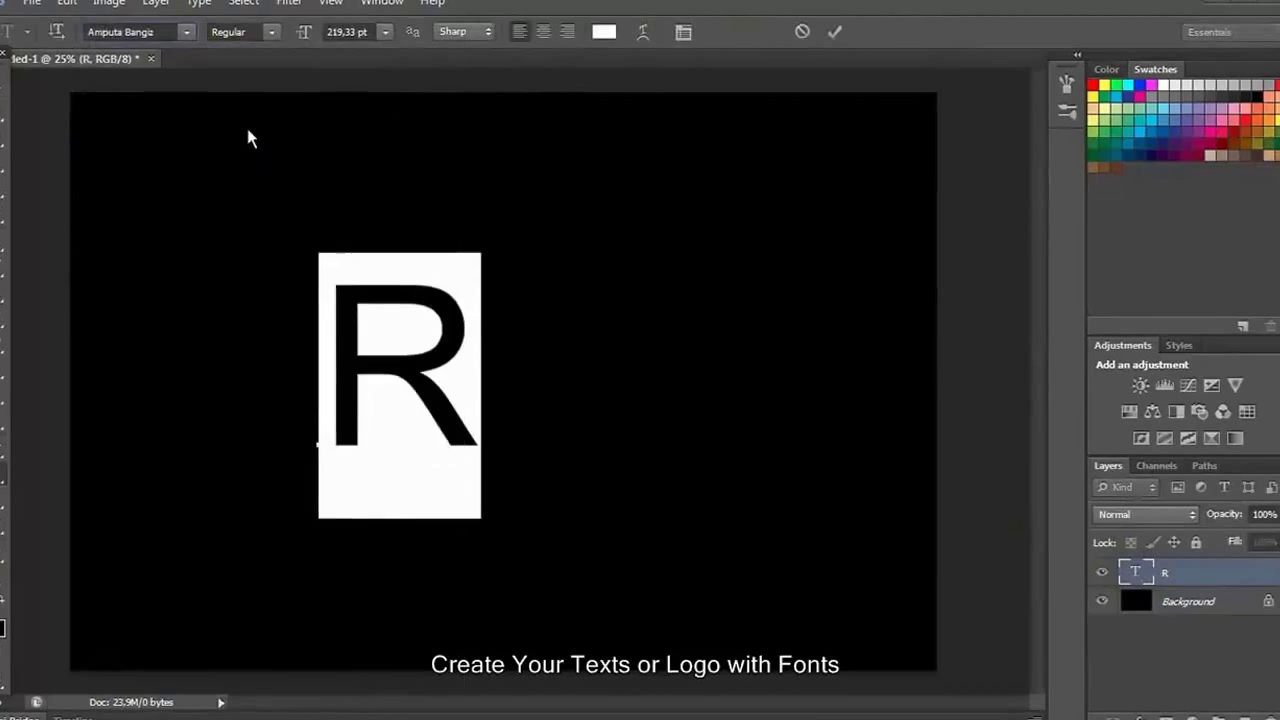
key("v")
Duplicate the R beside itself and retype the copy as S.
mouse_move(434, 240)
left_mouse_down()
mouse_move(663, 316)
mouse_move(646, 316)
left_mouse_up()
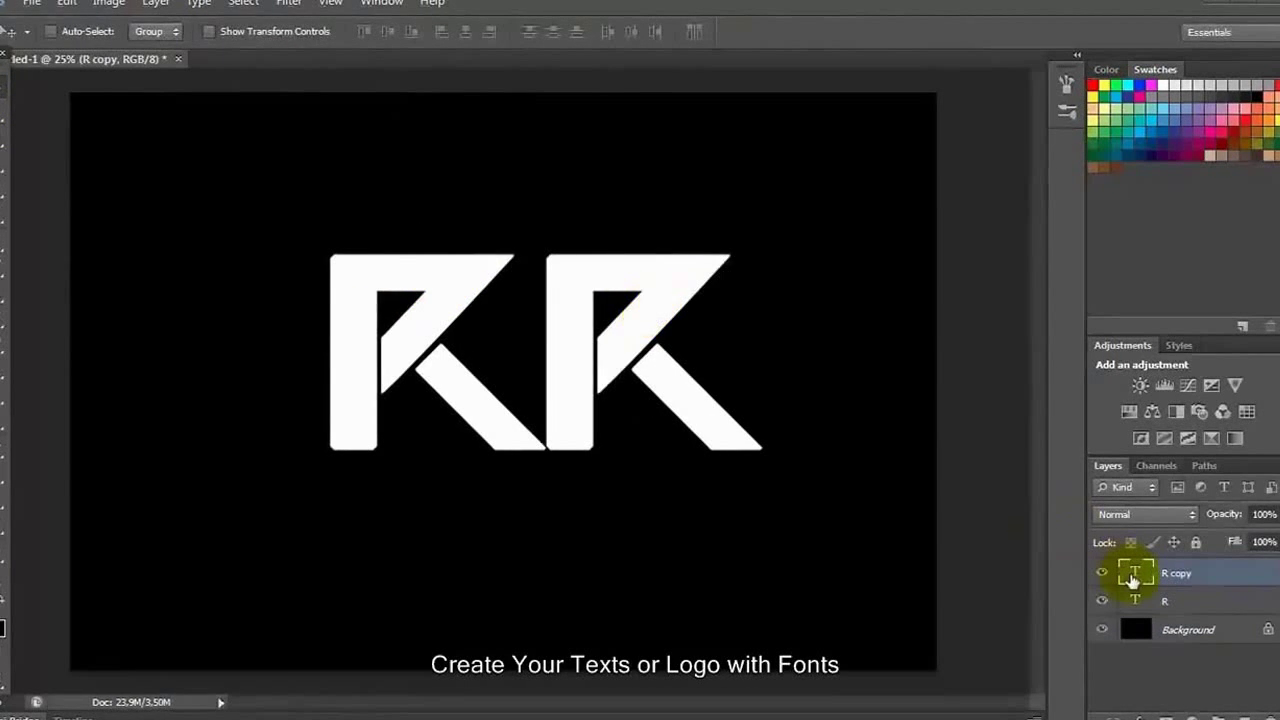
double_click(1133, 578)
key("BackSpace")
type("S")
left_click_drag(700, 410, 545, 260)
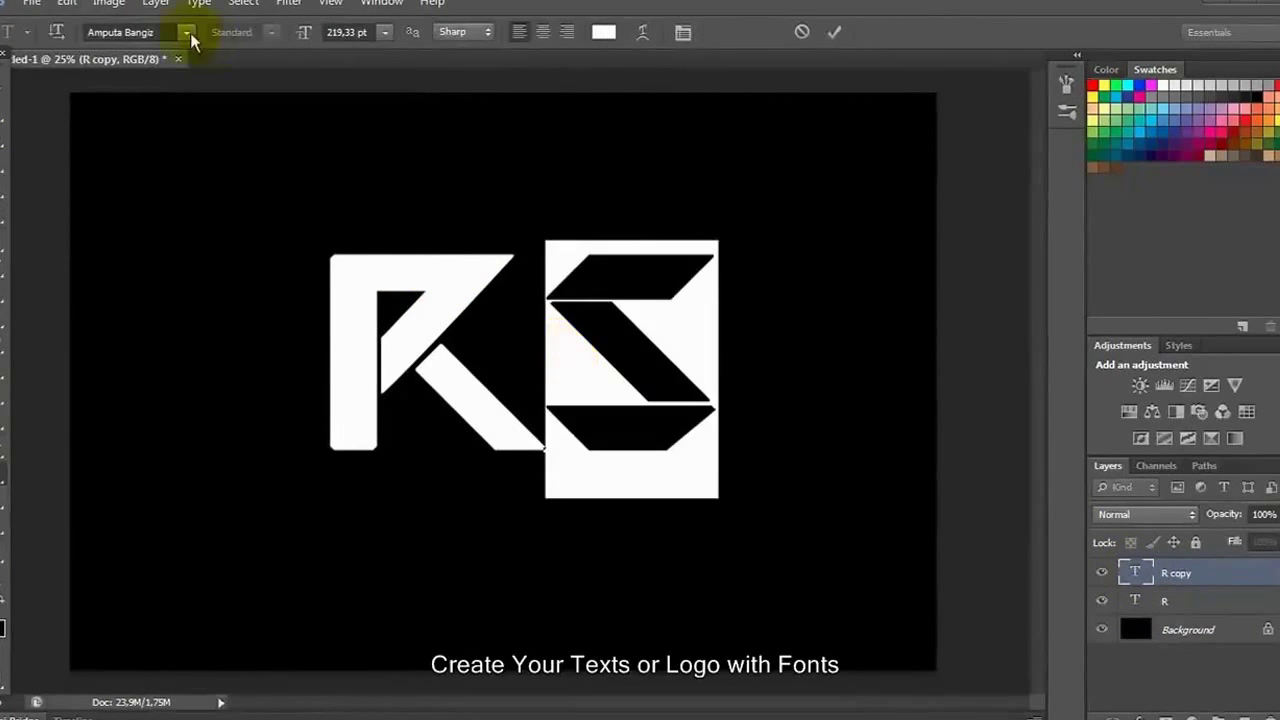
Give the S the Abduction font, move it onto the R and shrink it slightly.
left_click(188, 32)
scroll(240, 240, "up", 10)
scroll(255, 260, "up", 2)
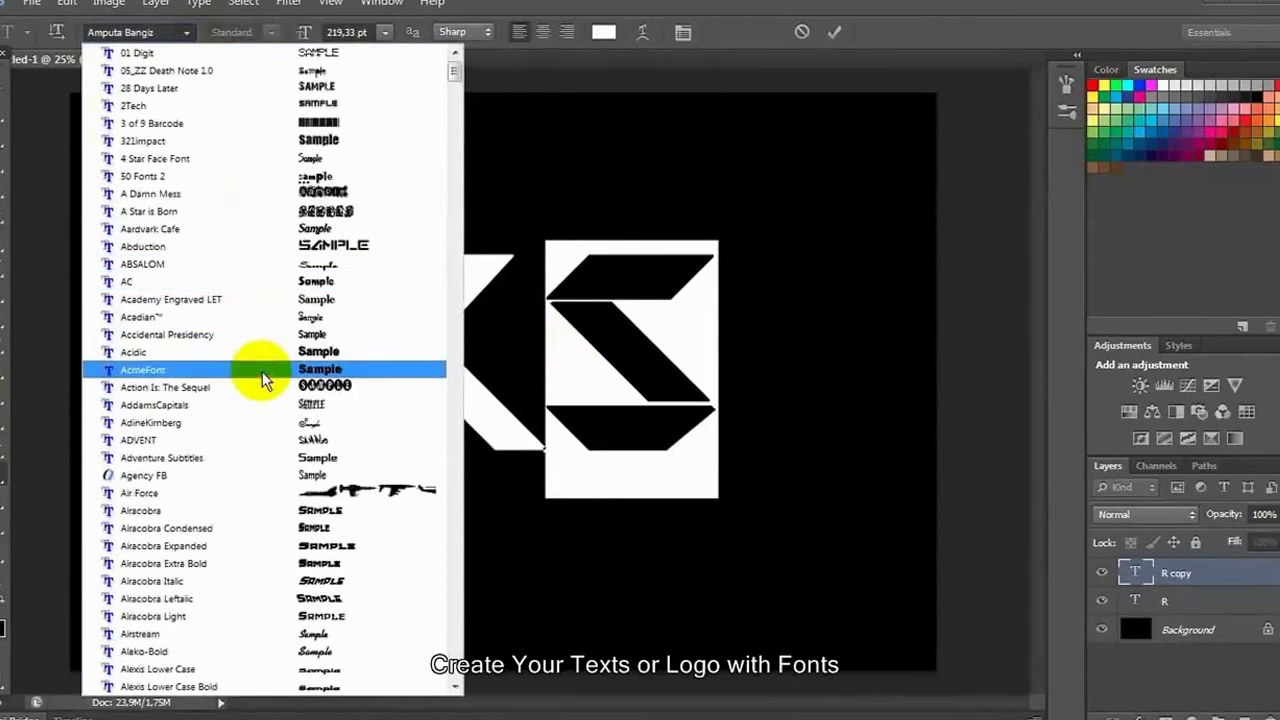
left_click(258, 250)
left_click(6, 78)
left_click_drag(740, 393, 663, 377)
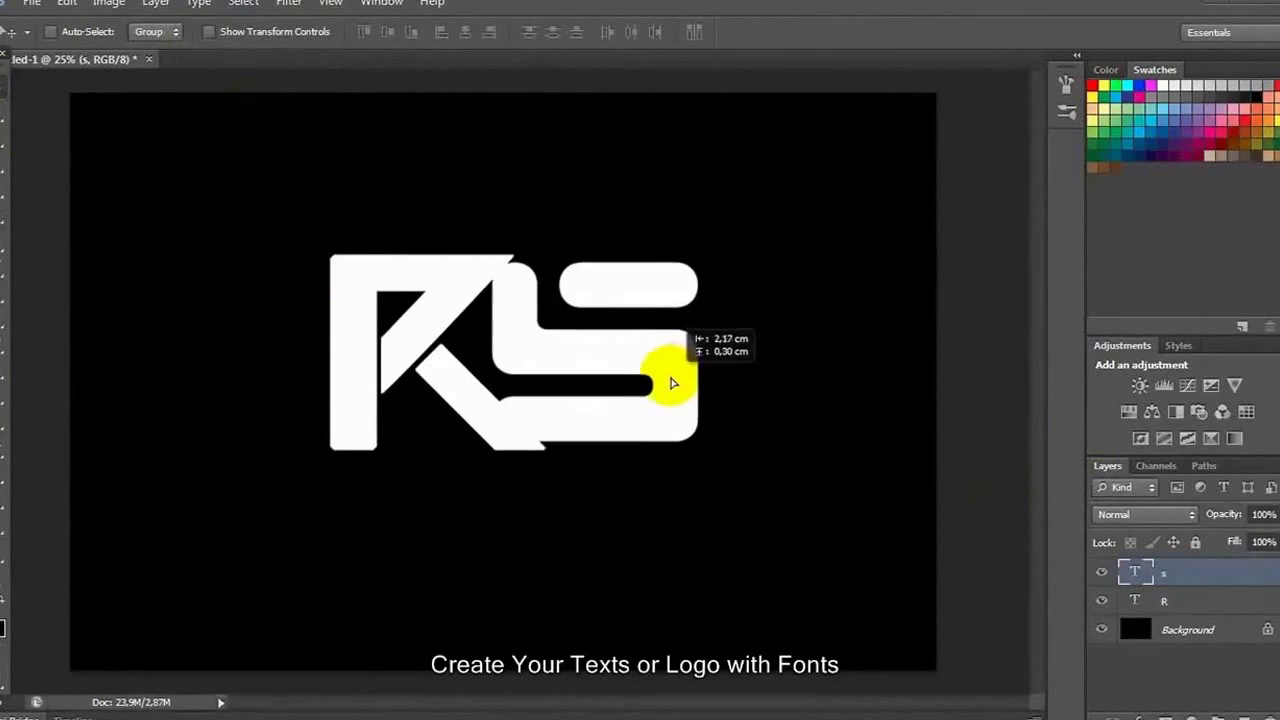
key("ctrl+t")
left_click_drag(697, 237, 686, 268)
double_click(662, 300)
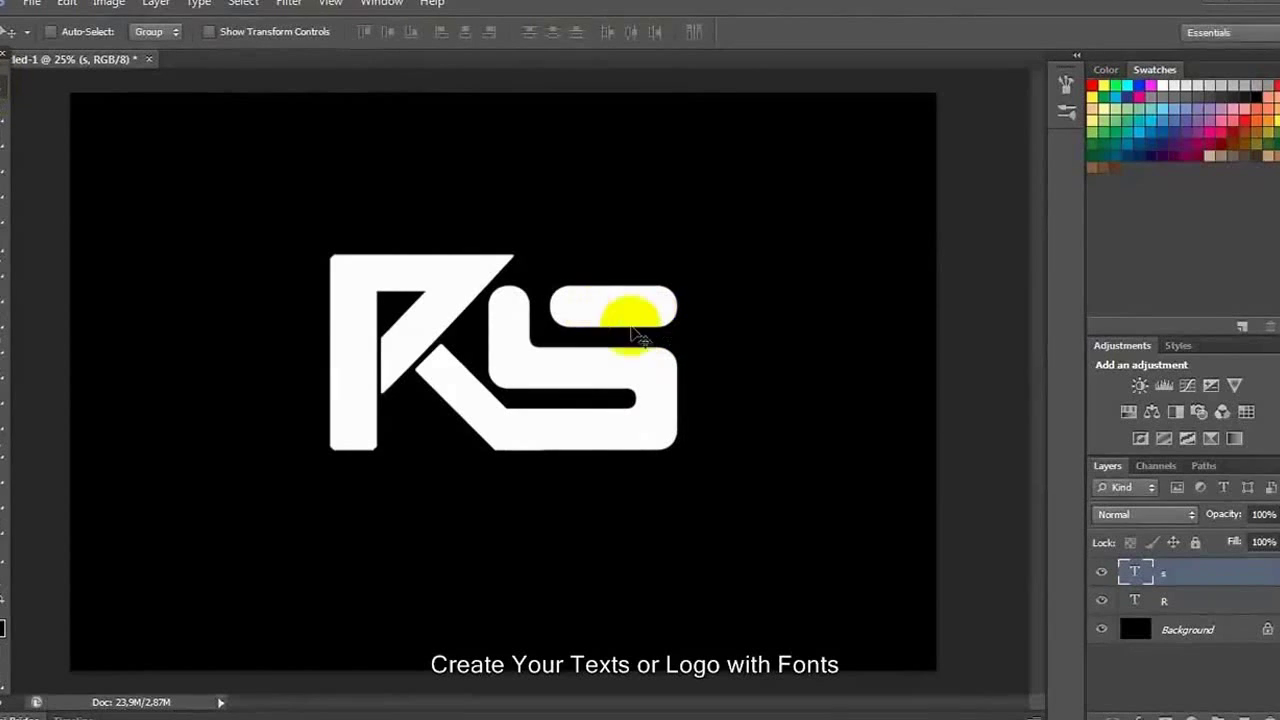
Merge the R and S layers and lasso-select the R's top-left corner.
left_click(1218, 604, "ctrl")
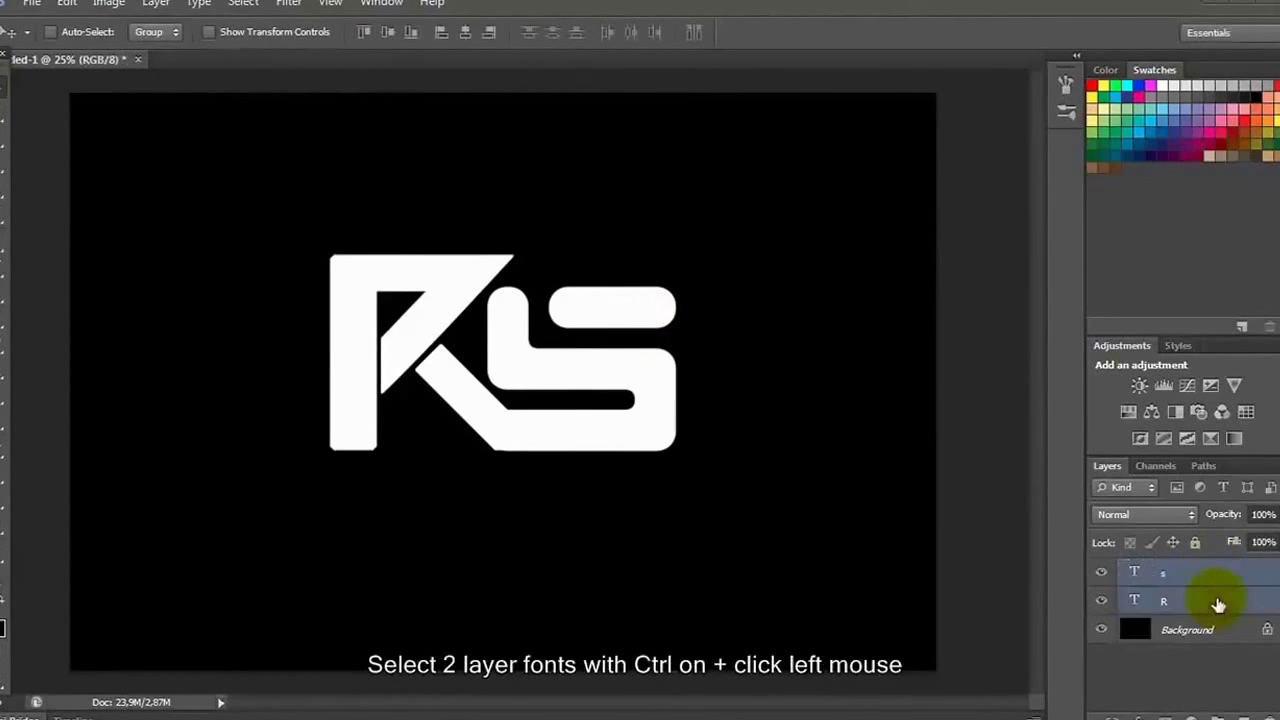
key("ctrl+e")
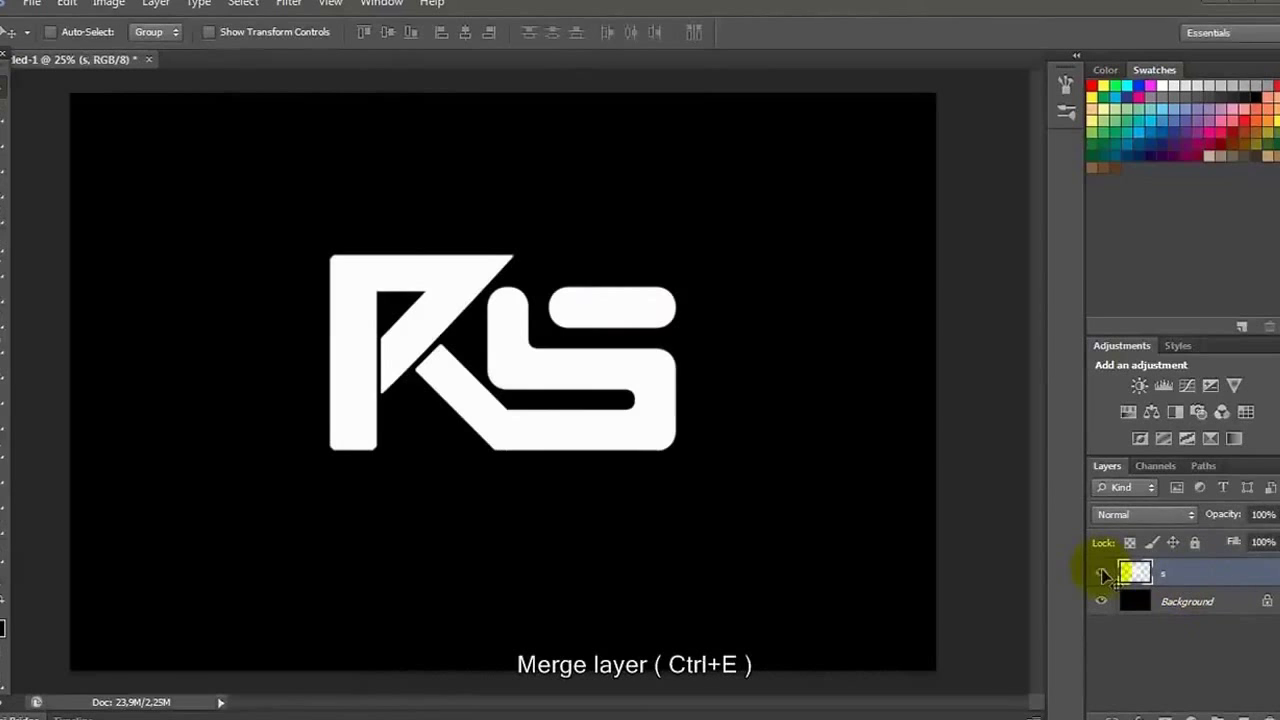
key("l")
scroll(366, 223, "up", 1)
left_click(403, 245)
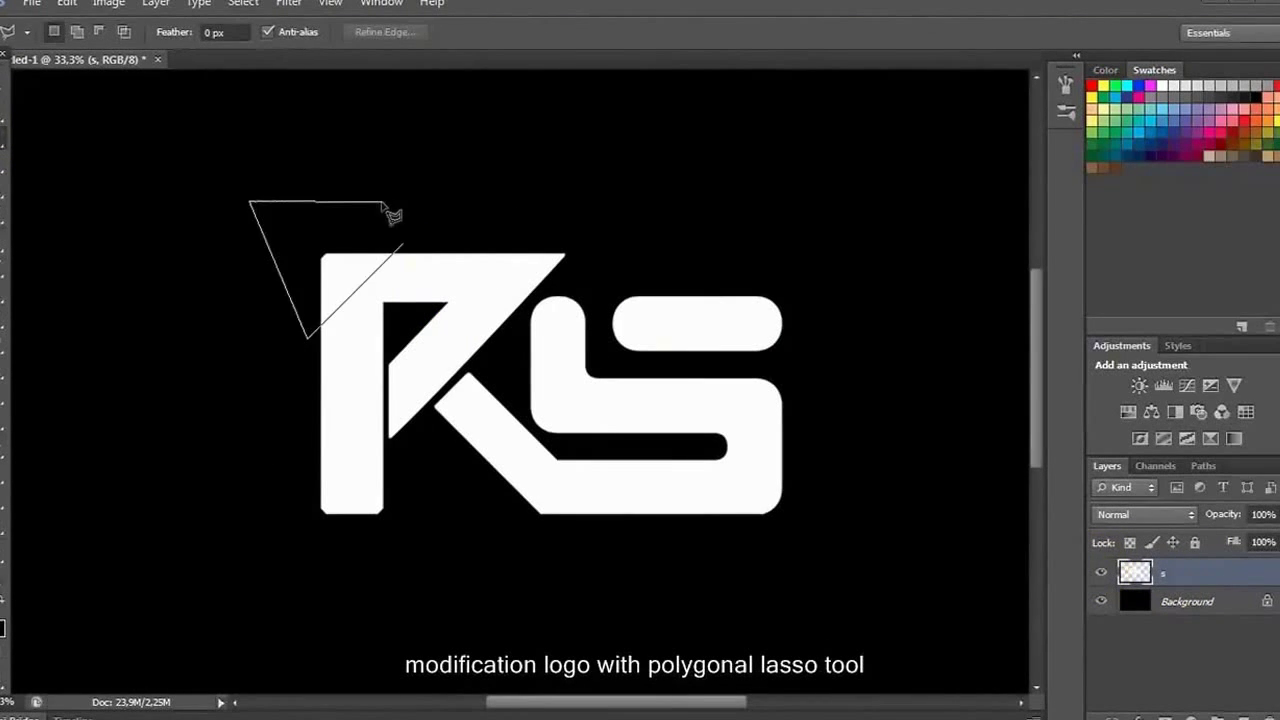
left_click(403, 245)
Scale the corner piece to about 88% and move it into the R's top-left corner.
key("ctrl+t")
left_click_drag(403, 338, 385, 322)
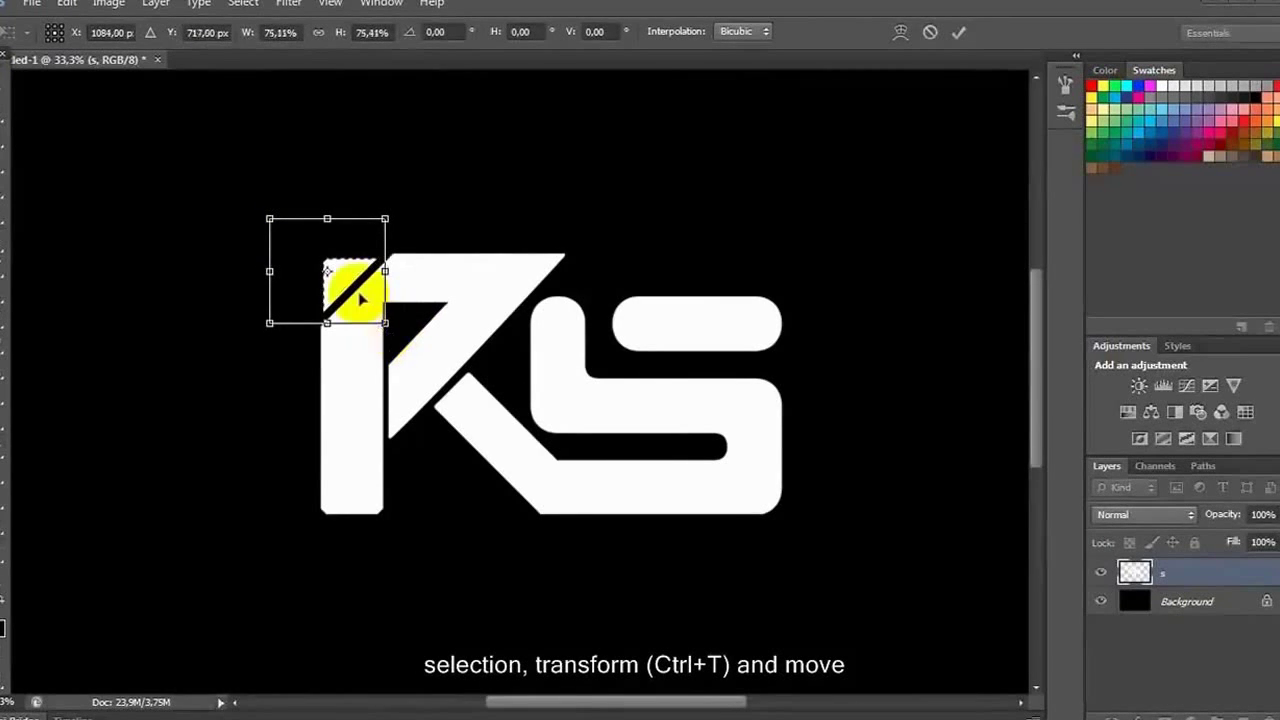
left_click_drag(327, 270, 329, 258)
key("Return")
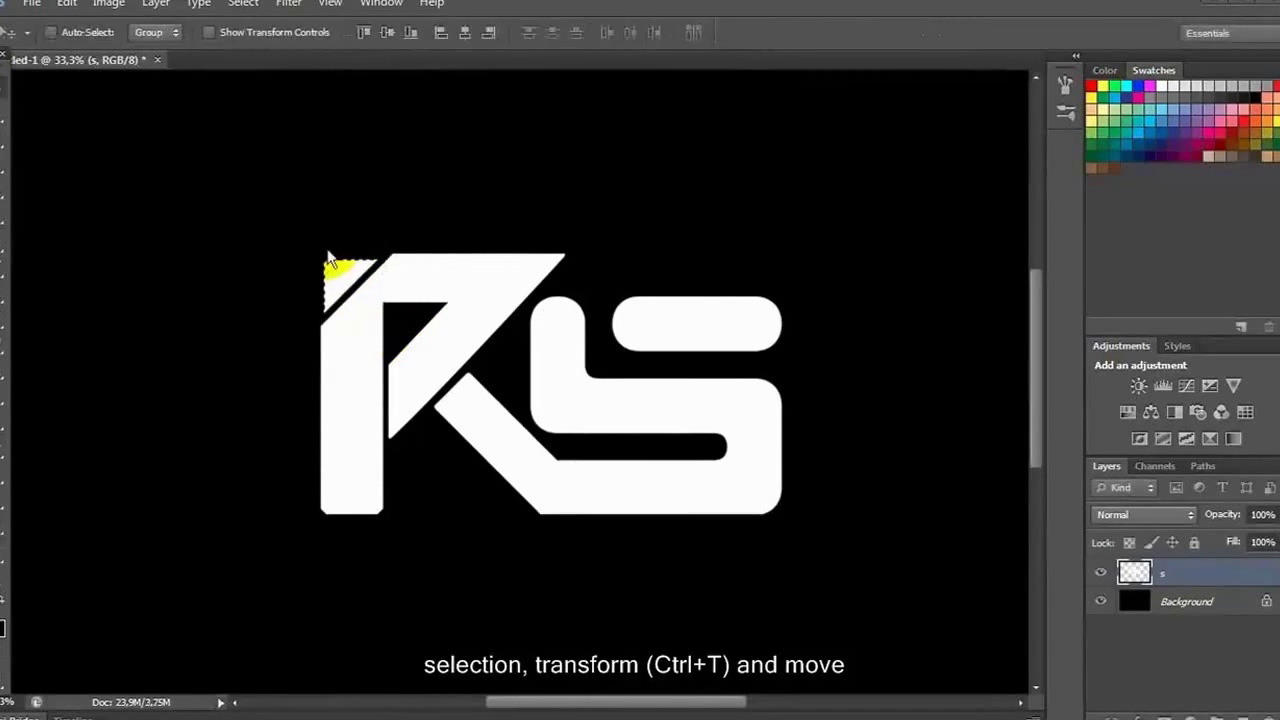
Draw a small white bar, duplicate it below, and merge the pair into a double-bar shape on the R.
key("u")
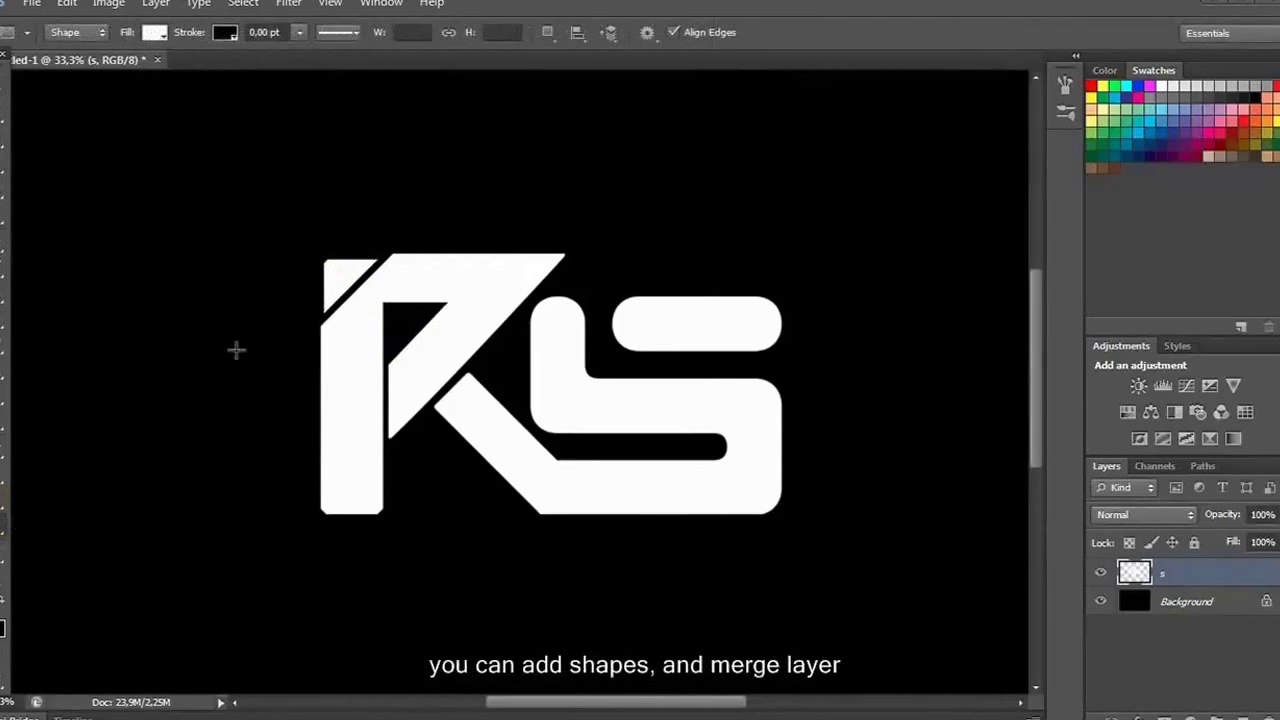
mouse_move(288, 341)
left_mouse_down()
mouse_move(262, 353)
mouse_move(385, 332)
left_mouse_up()
key("v")
left_click(1167, 620, "shift")
key("ctrl+e")
key("ctrl+t")
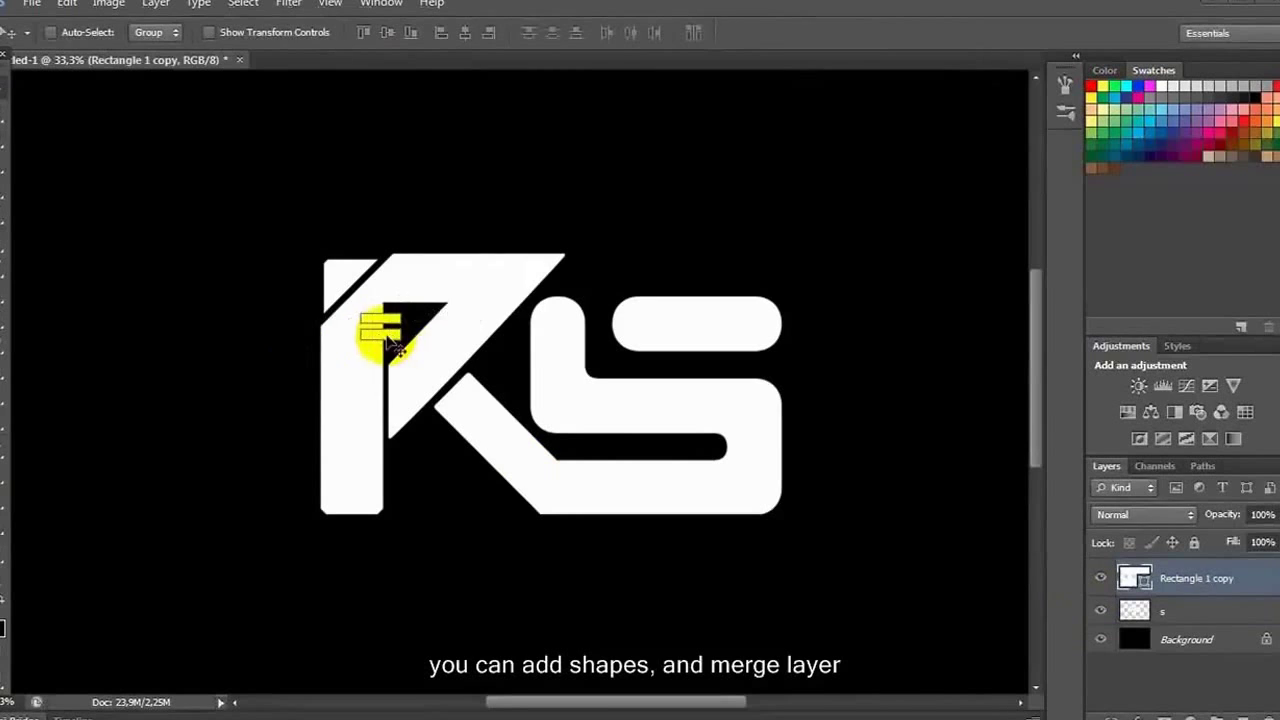
key("Return")
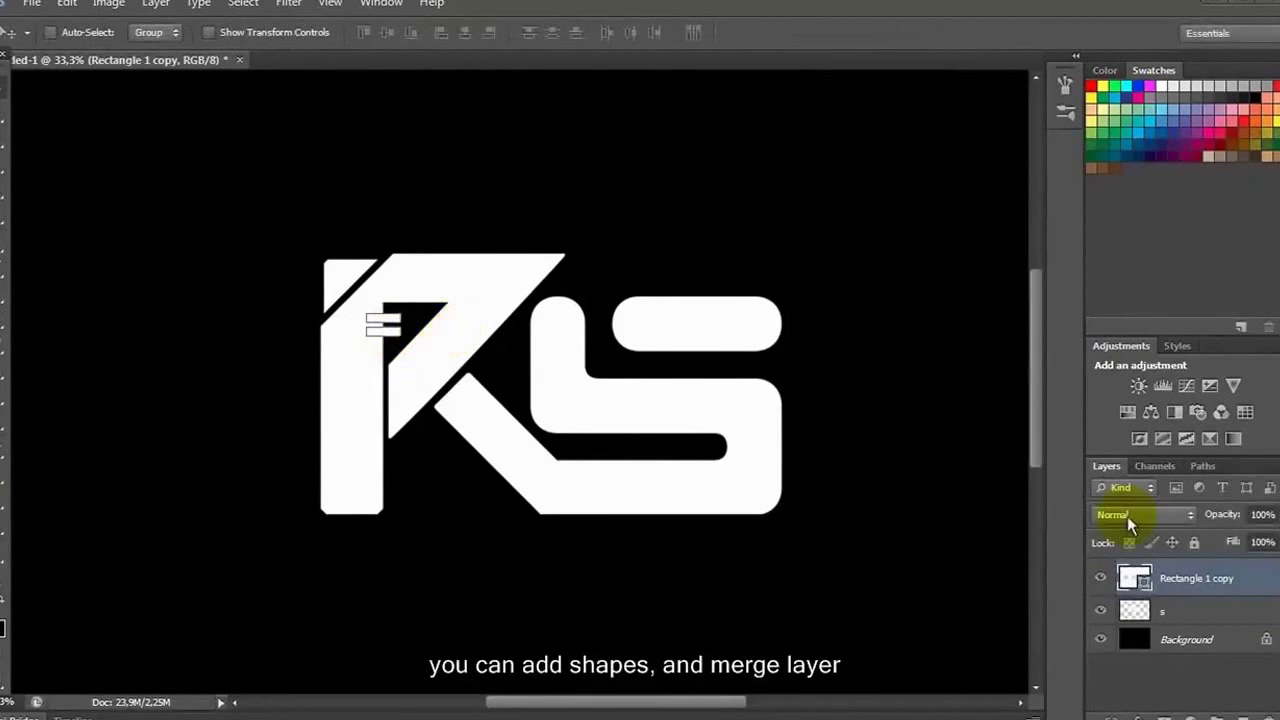
Merge the double-bar shape with the letters layer.
left_click(1195, 611, "shift")
key("ctrl+e")
key("l")
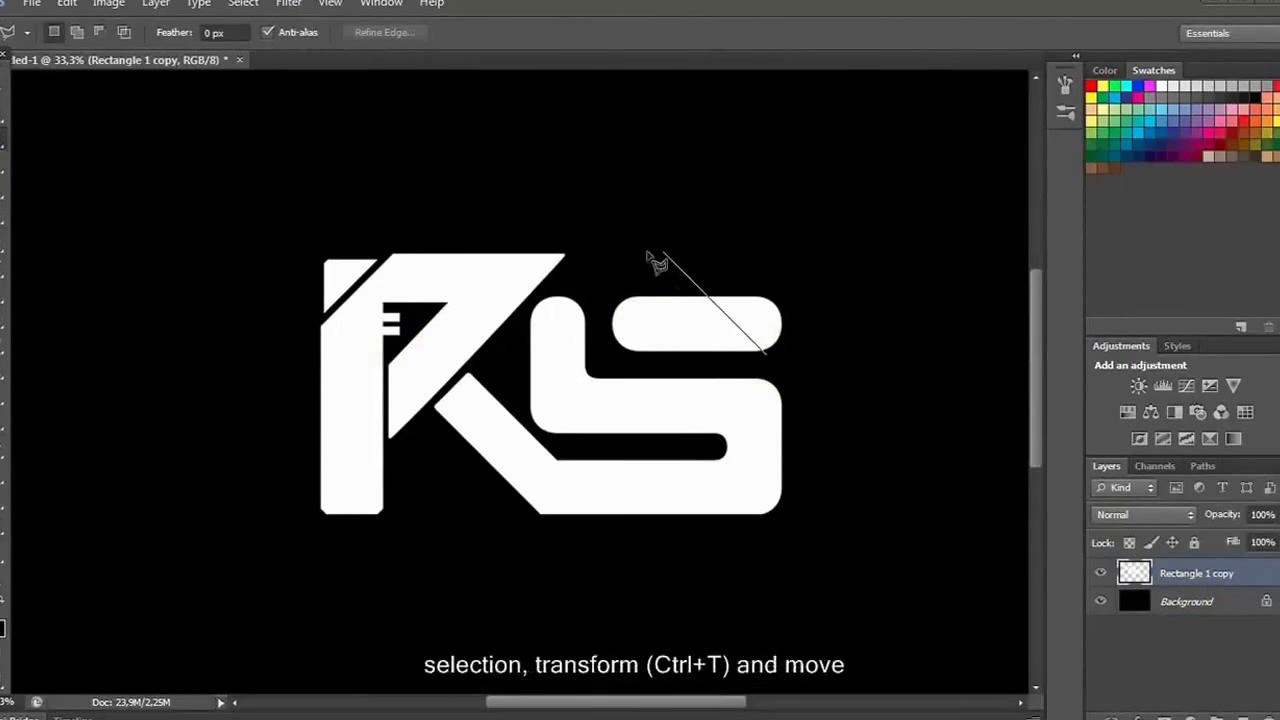
Cut a piece of the S and nudge it upward to slice off its upper-right tip.
key("v")
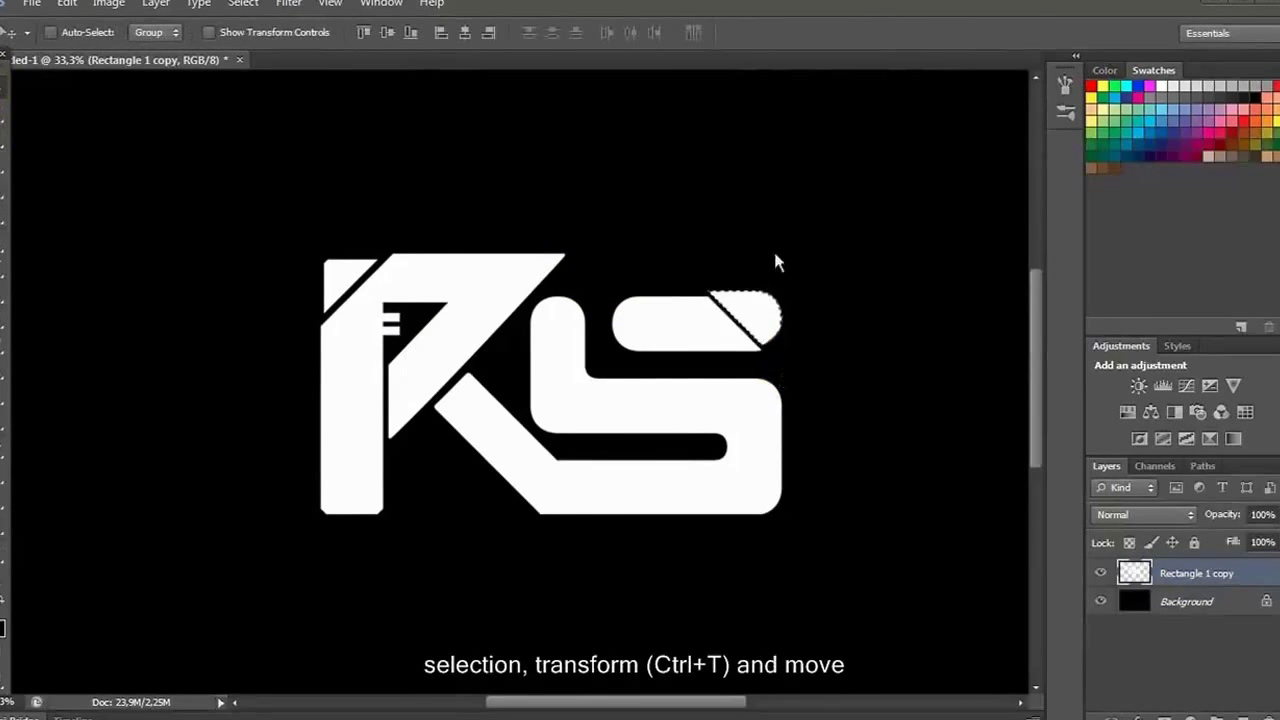
key("Up")
key("Up")
key("Up")
key("Up")
key("Up")
key("Up")
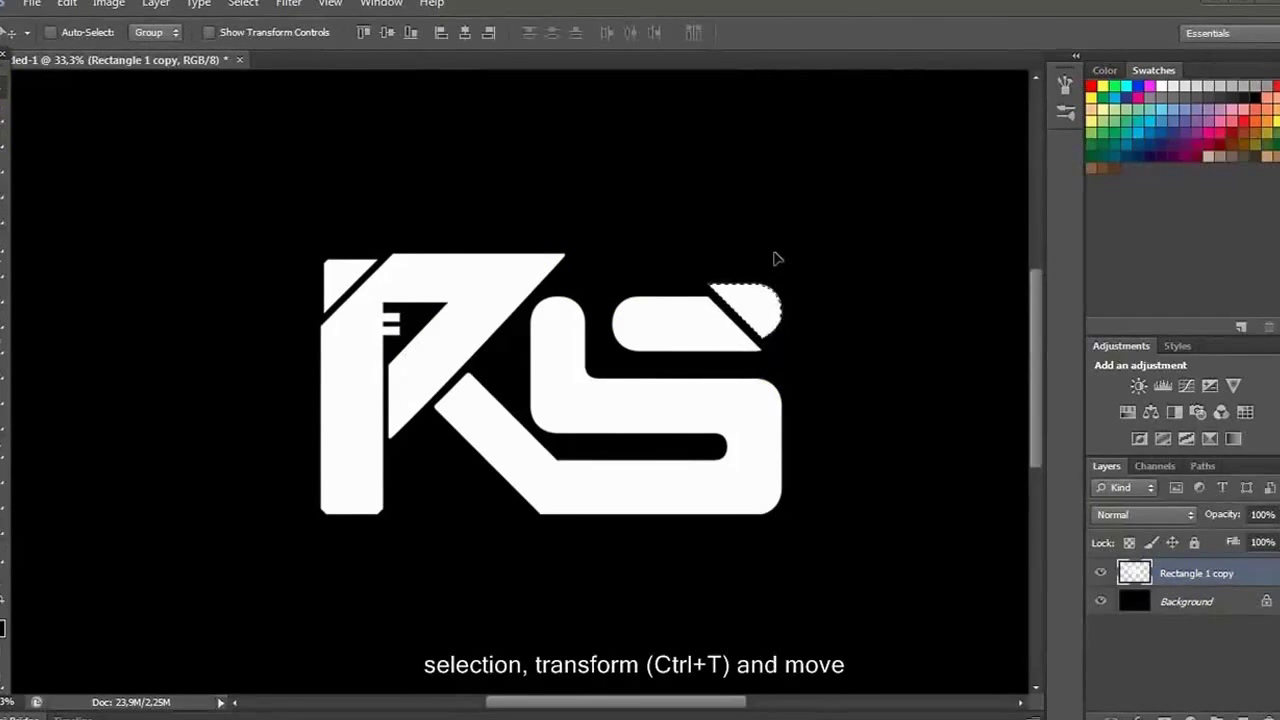
key("l")
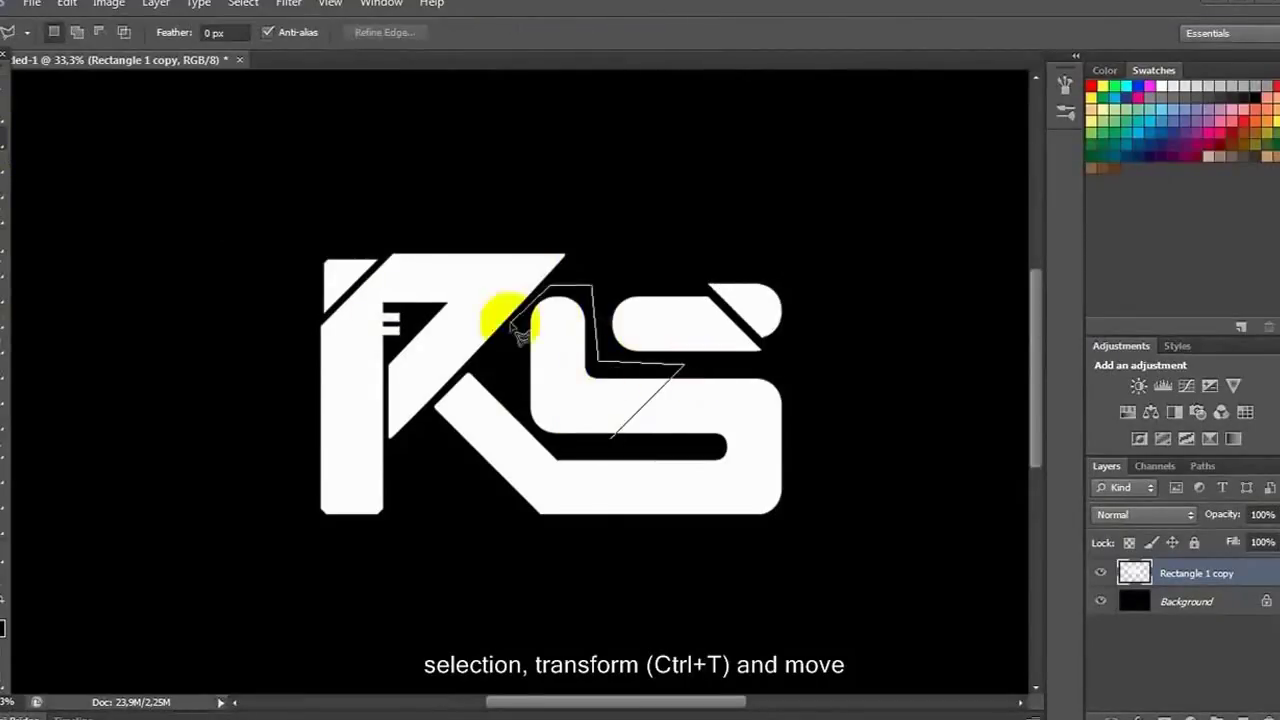
double_click(580, 457)
key("v")
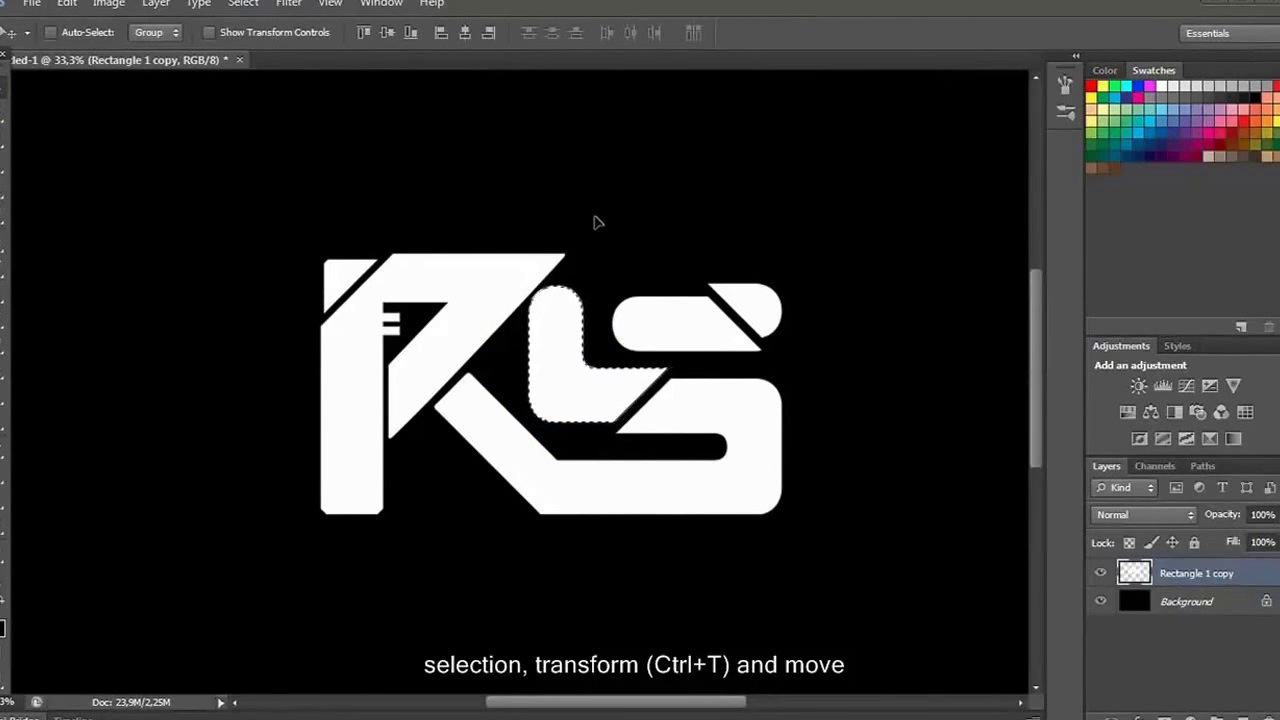
Type 'Photoshop' below the logo at a smaller size and scale it to fit under the monogram.
key("t")
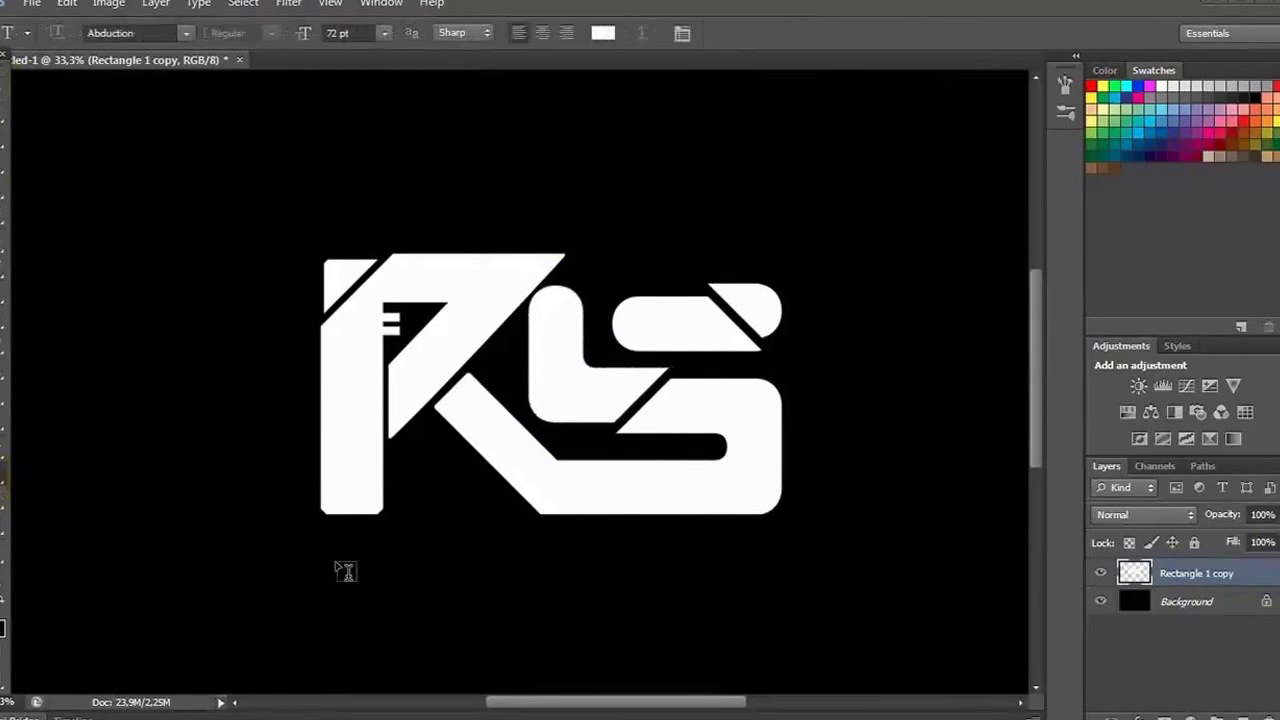
left_click(331, 558)
type("Photoshop")
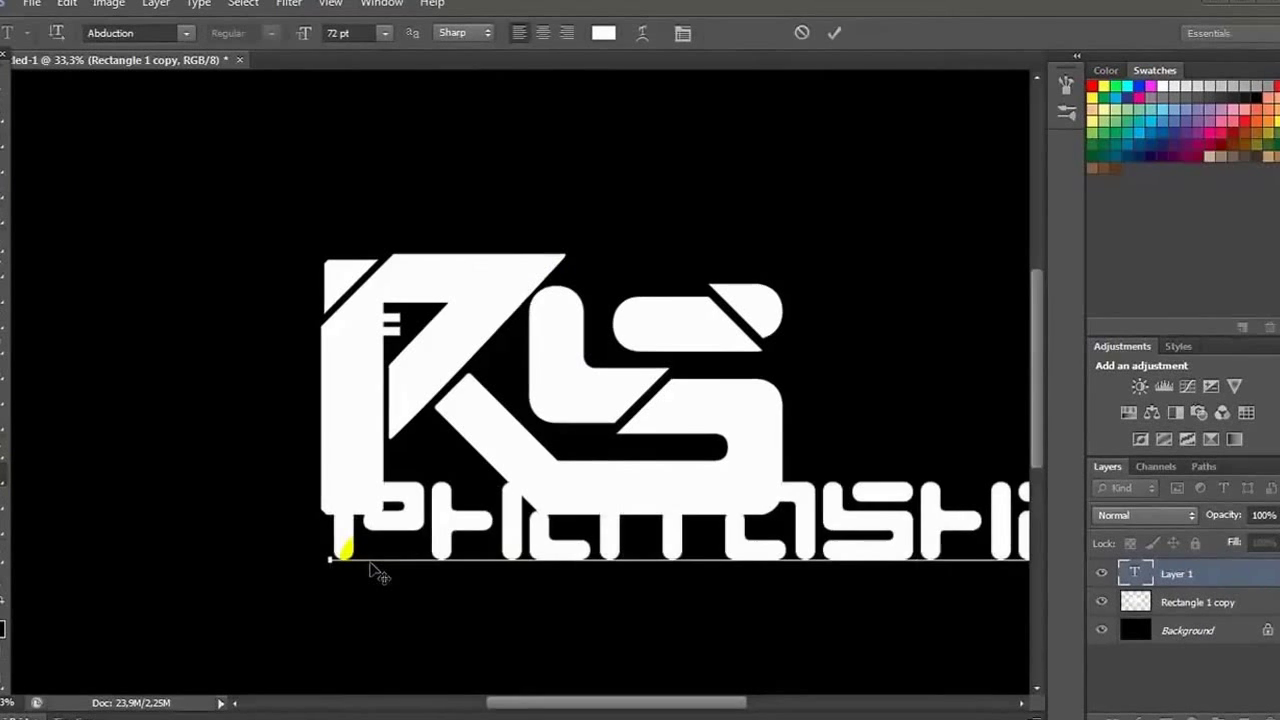
key("ctrl+a")
left_click(388, 33)
key("ctrl+Return")
key("ctrl+t")
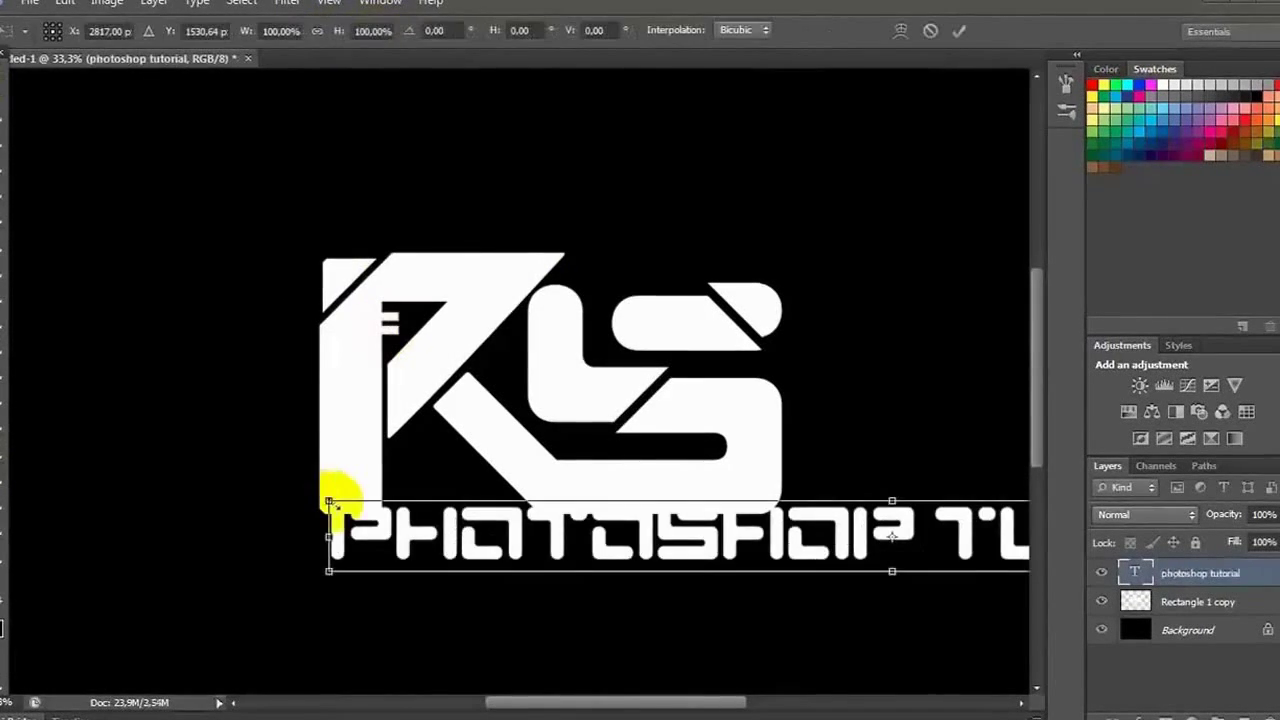
left_click_drag(331, 528, 263, 540)
left_click_drag(986, 543, 771, 542)
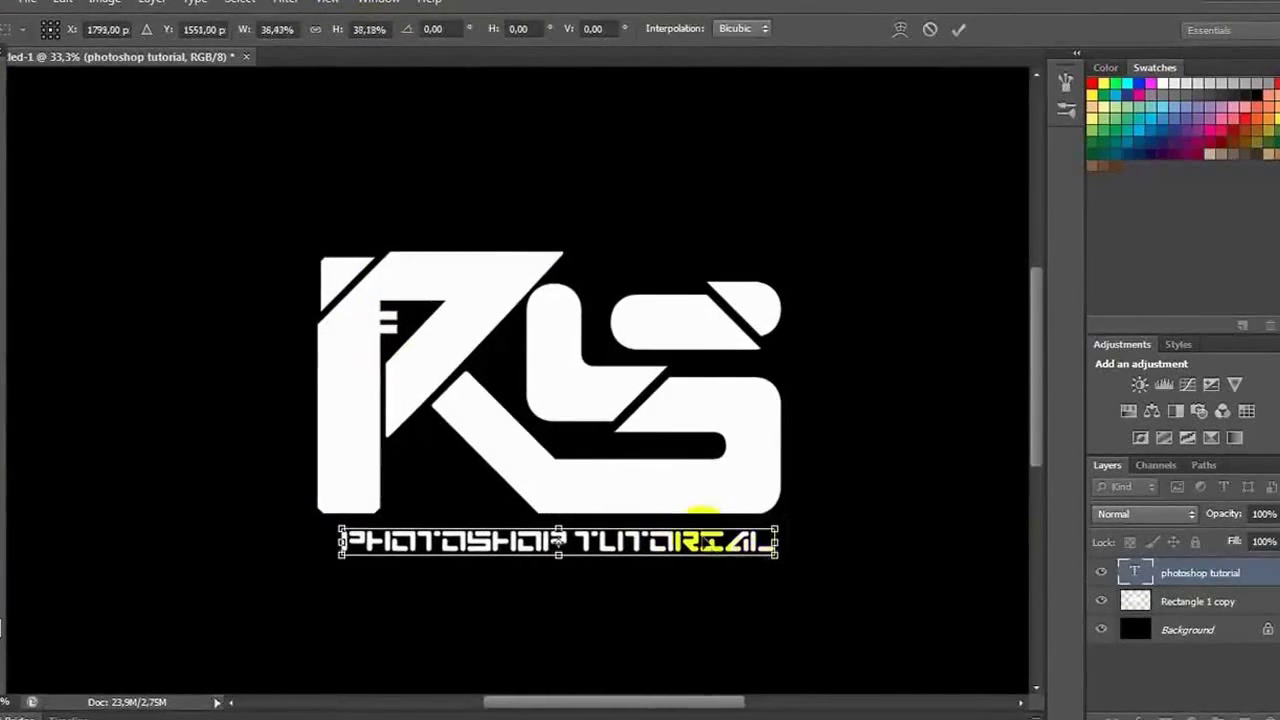
key("Return")
Change the caption's font to Bauhaus Md BT.
key("t")
left_click(135, 33)
scroll(228, 400, "down", 10)
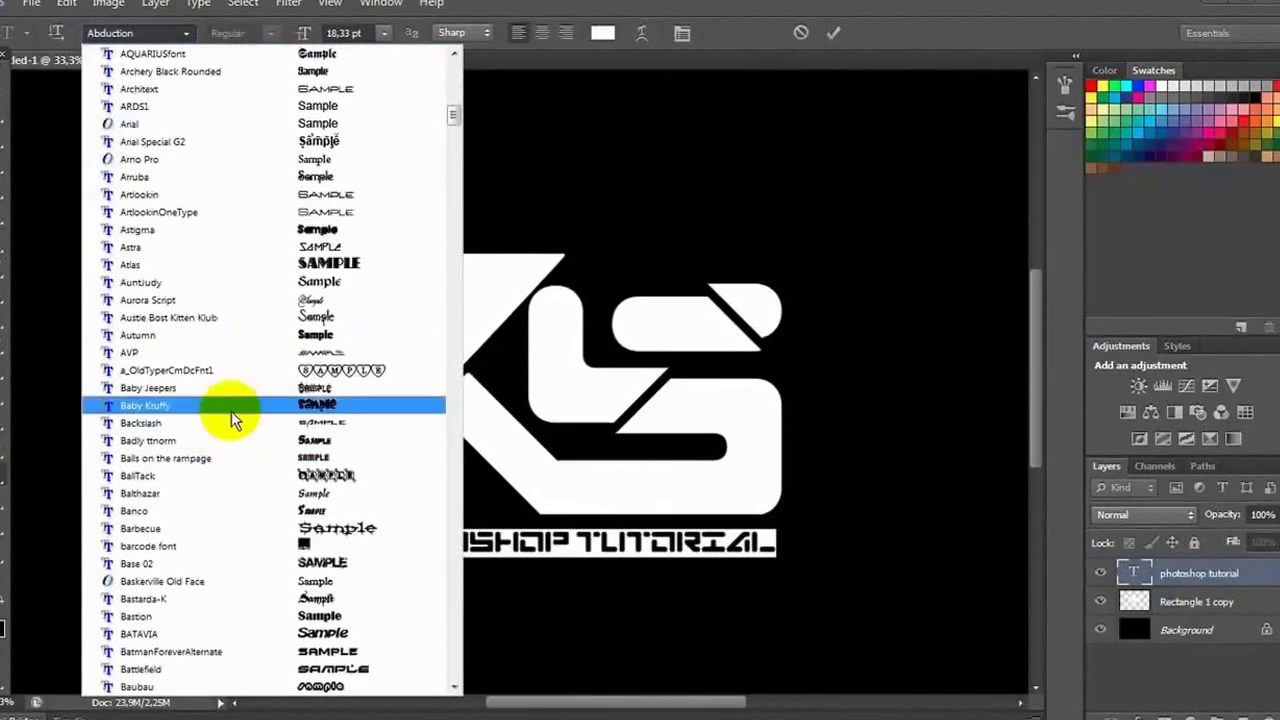
scroll(231, 411, "down", 3)
left_click(219, 563)
Enlarge, reposition and stretch the caption to match the logo's width.
key("ctrl+t")
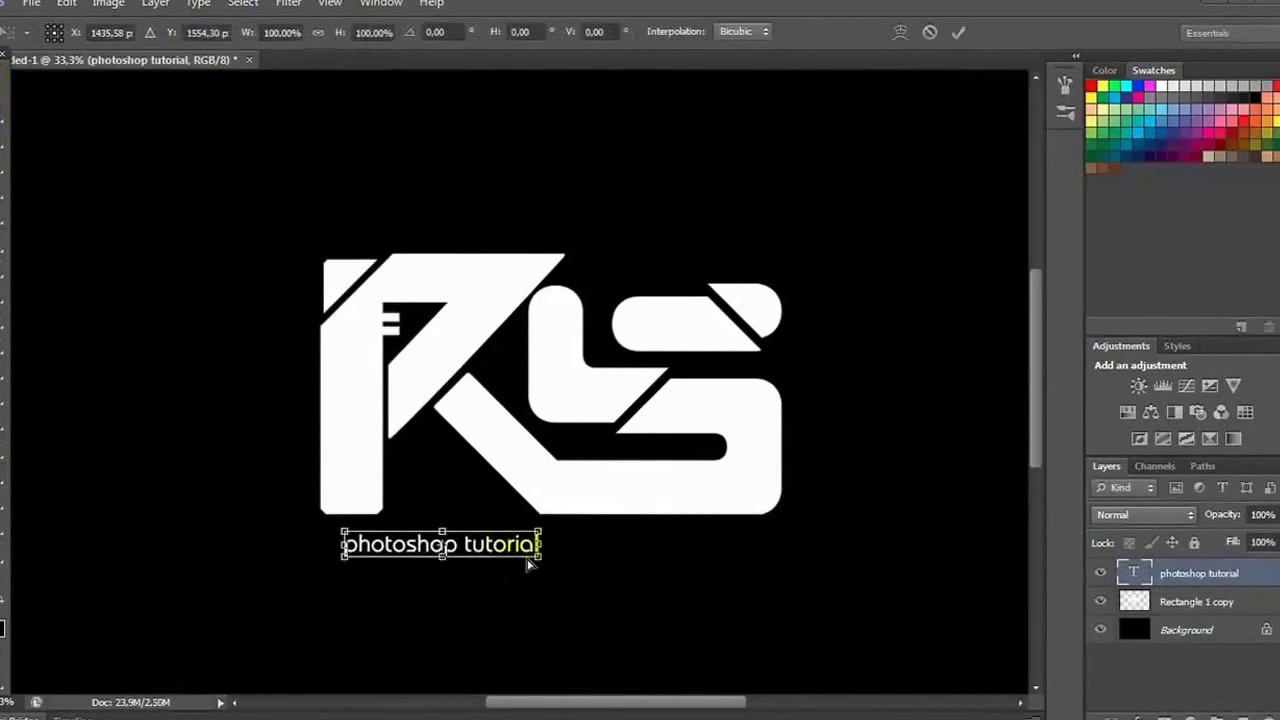
left_click_drag(531, 563, 734, 477)
key("Return")
key("v")
left_click_drag(612, 540, 632, 556)
key("ctrl+t")
left_click_drag(710, 576, 776, 590)
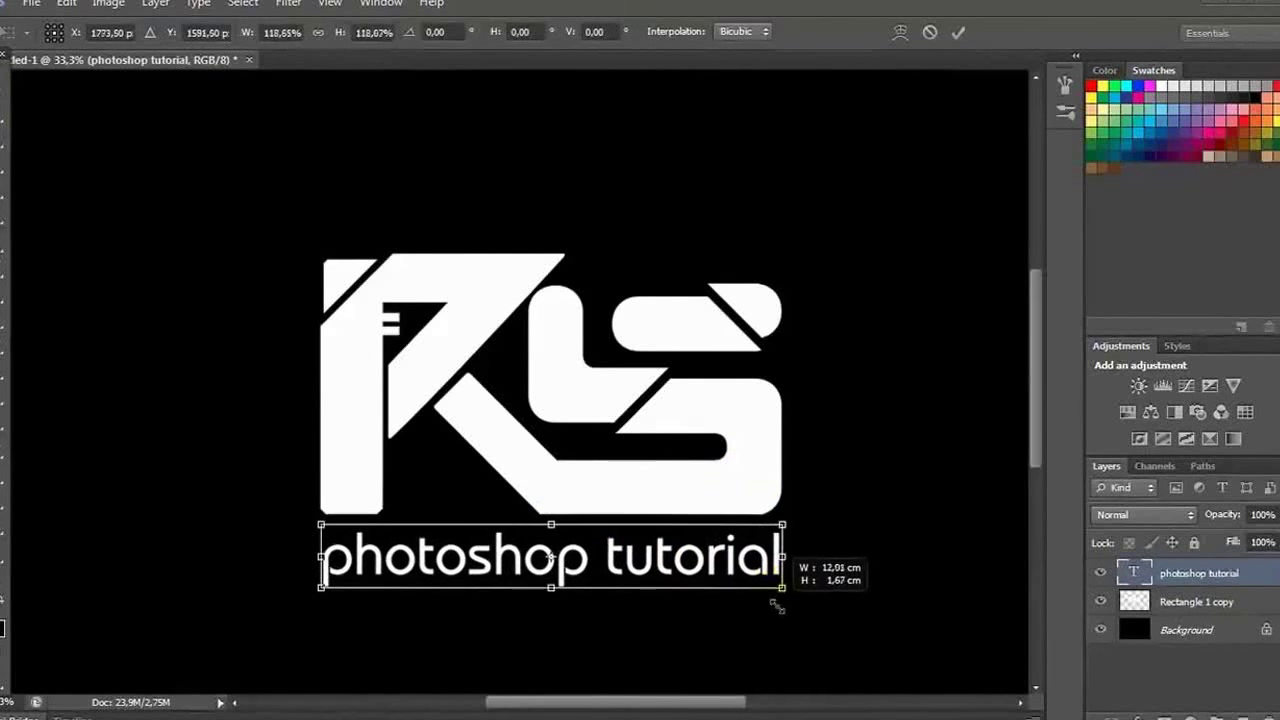
key("Return")
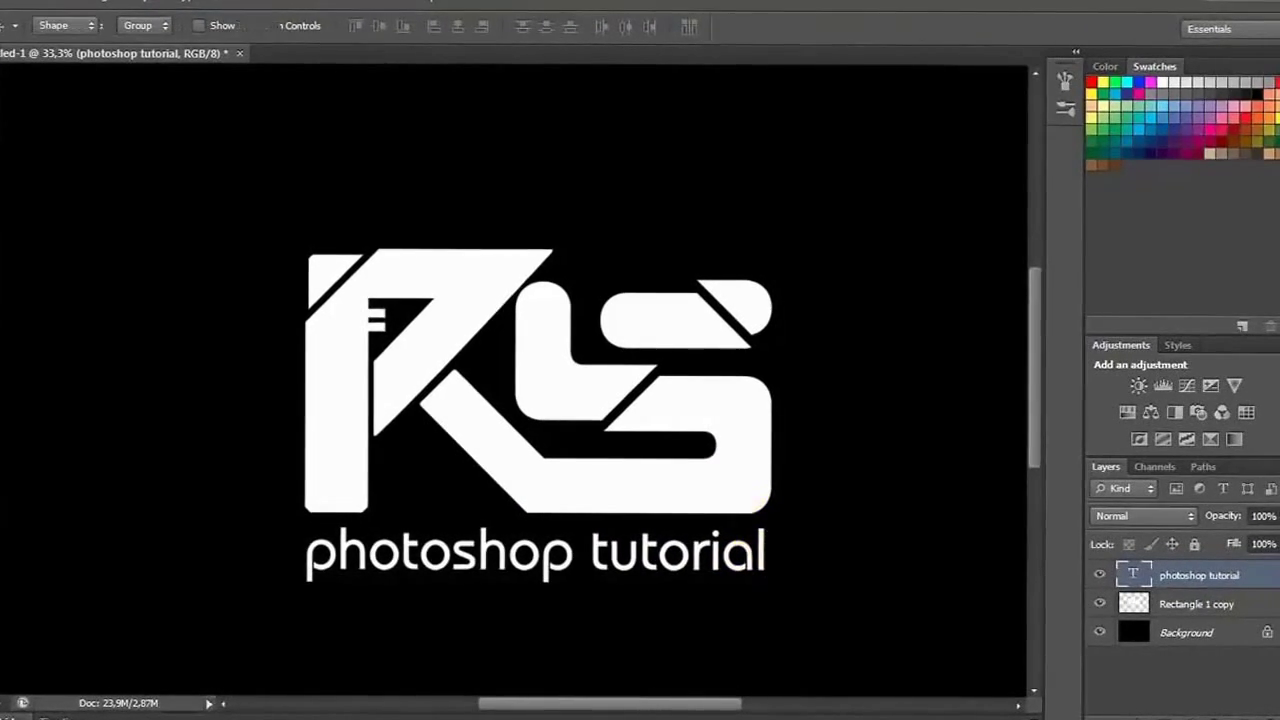
Draw a large white circle and a smaller circle to the right of the logo.
left_click(63, 546)
mouse_move(729, 360)
left_mouse_down()
mouse_move(818, 478)
mouse_move(790, 498)
left_mouse_up()
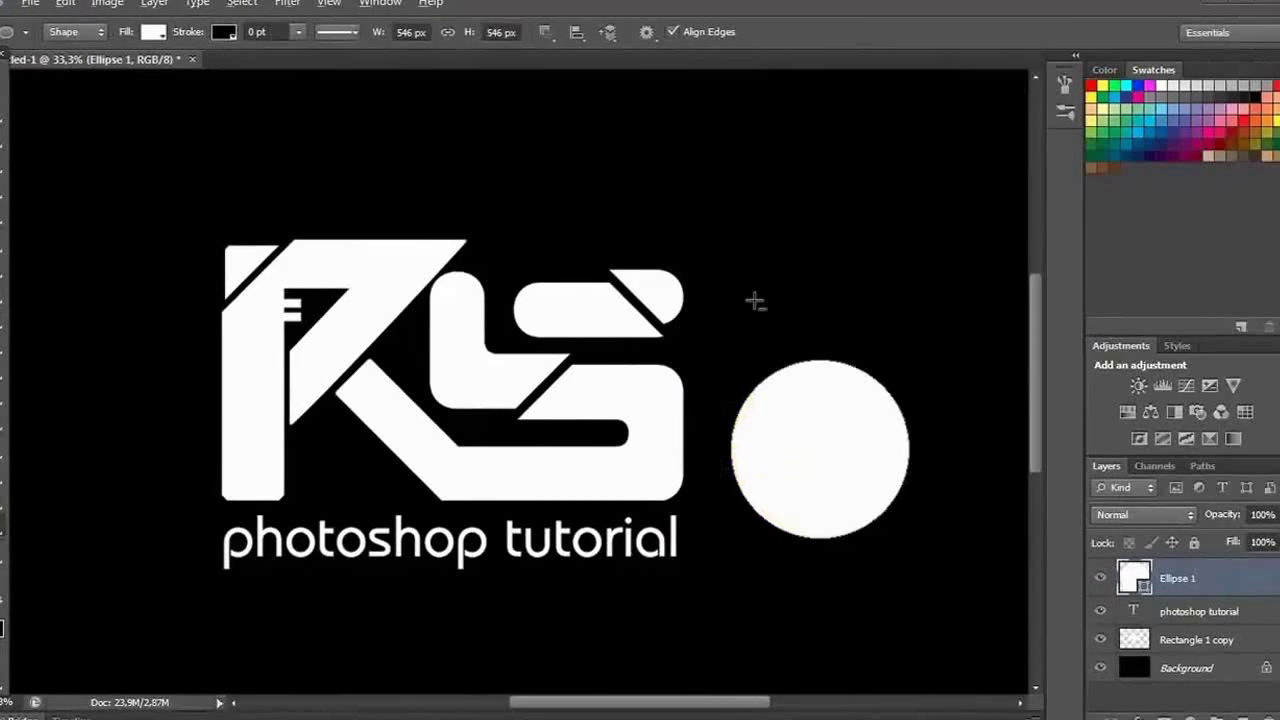
left_click_drag(772, 402, 889, 520)
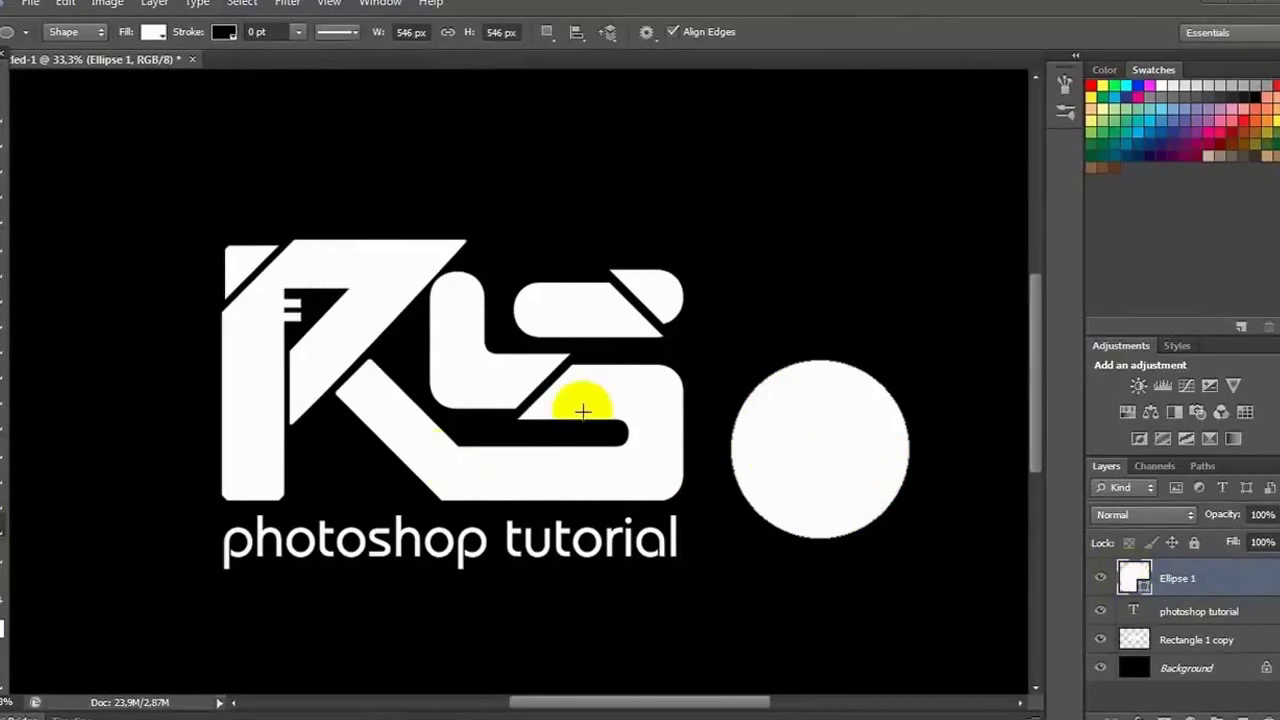
left_click_drag(742, 226, 854, 338)
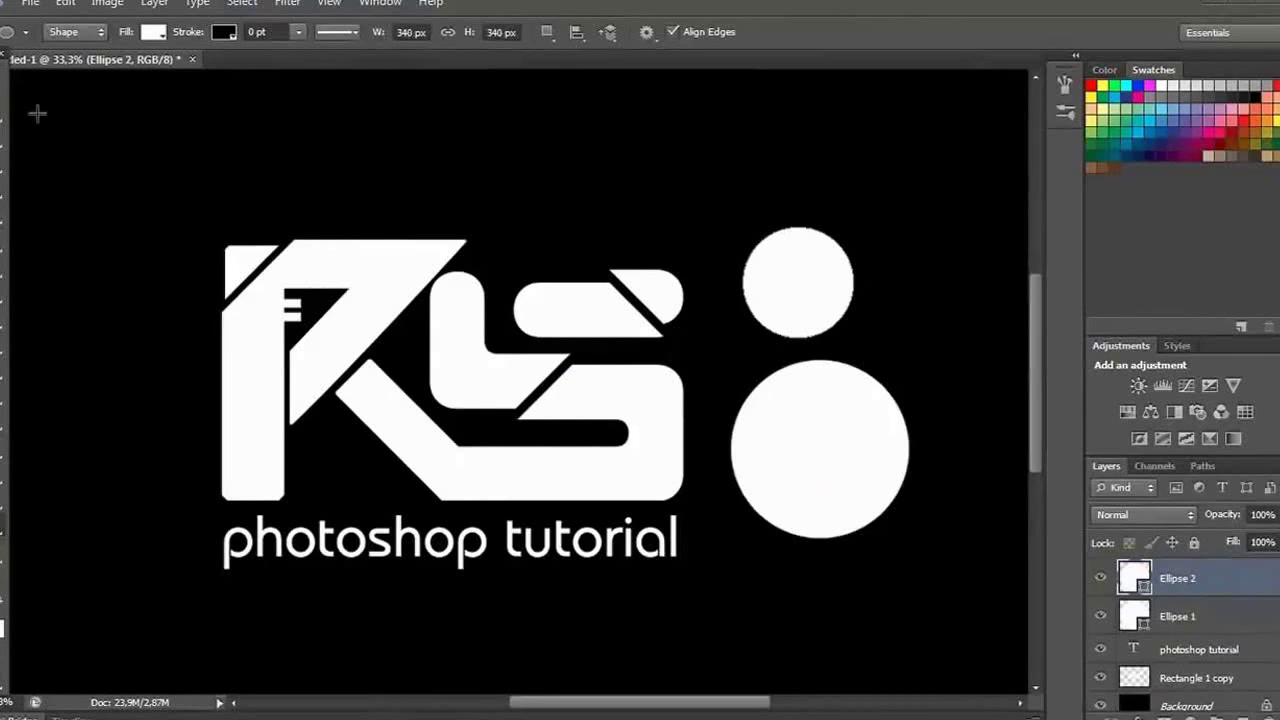
Make the small circle black and fit it inside the big one, leaving a thin ring.
key("v")
double_click(1134, 578)
left_click(1186, 411)
left_click_drag(798, 282, 820, 445)
key("ctrl+t")
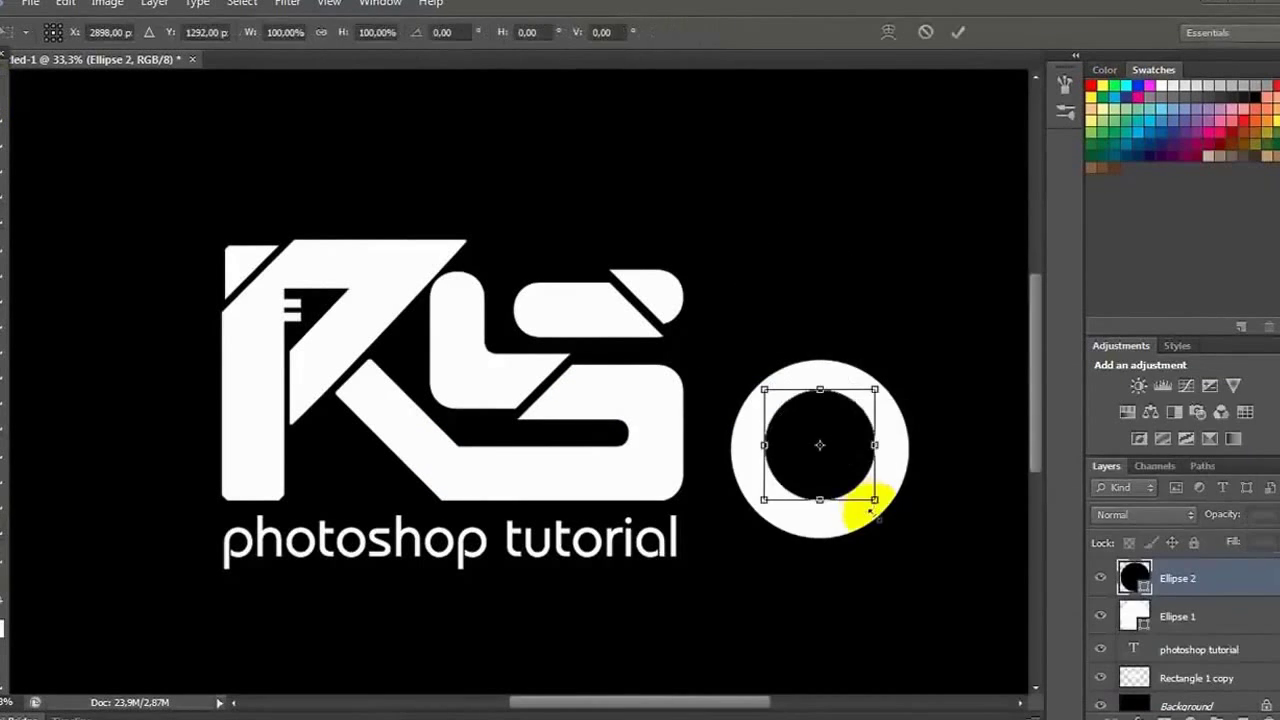
left_click_drag(764, 389, 750, 398)
key("Return")
Centre both circles horizontally and vertically and rasterize the big circle.
left_click(1178, 617, "shift")
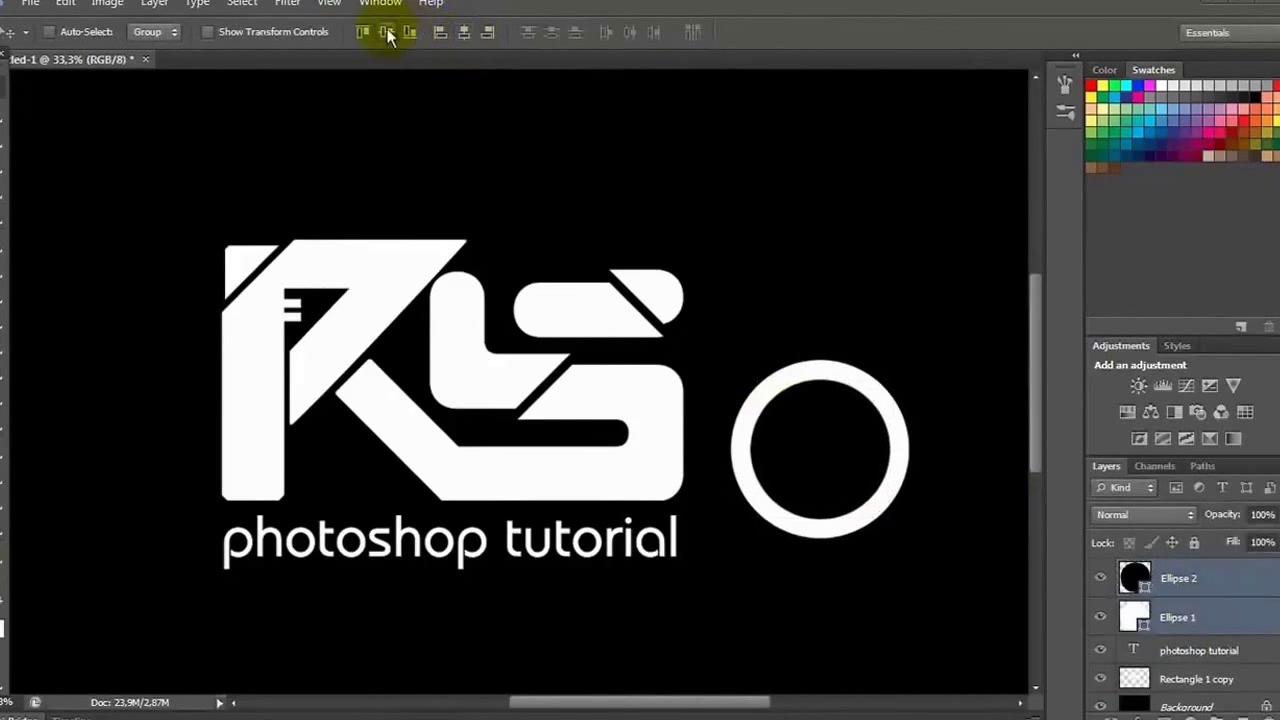
left_click(1180, 617)
key("ctrl+shift+alt+n")
left_click(1214, 651, "shift")
key("ctrl+e")
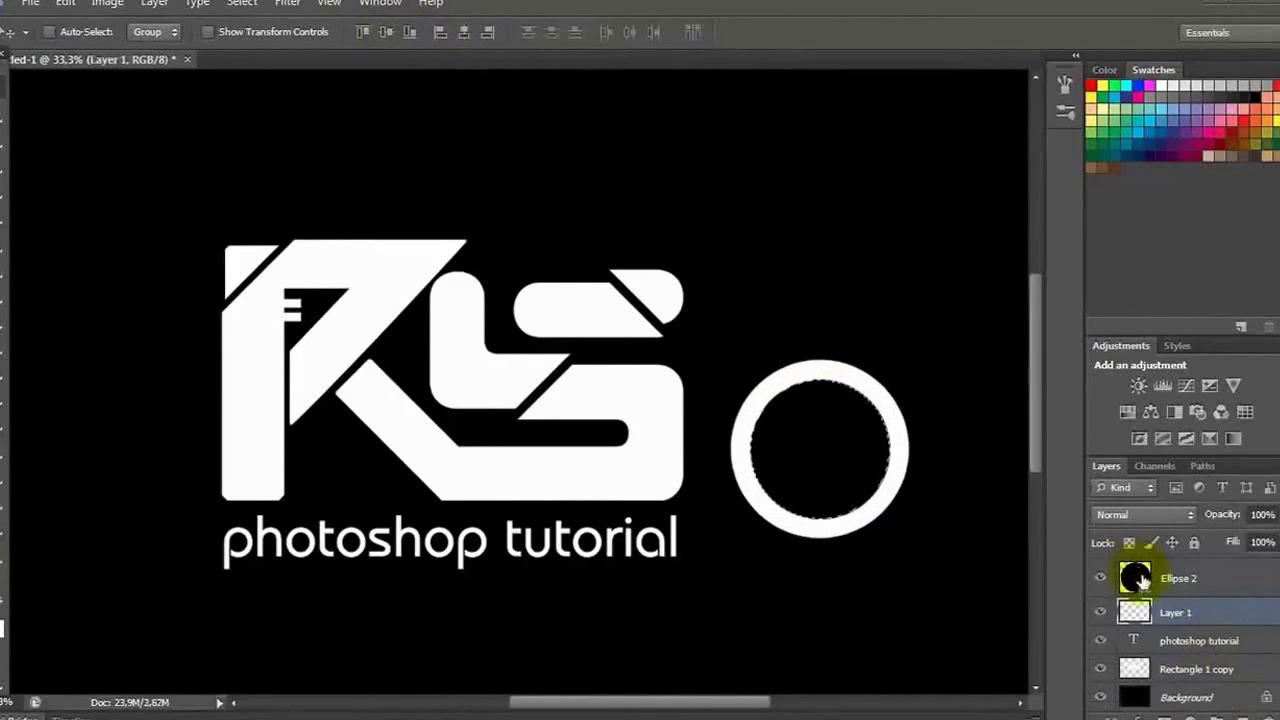
Delete the black circle's area from the big circle to leave a ring, then shrink it slightly.
left_click(1134, 573, "ctrl")
key("Delete")
left_click(1133, 573)
key("Delete")
key("ctrl+t")
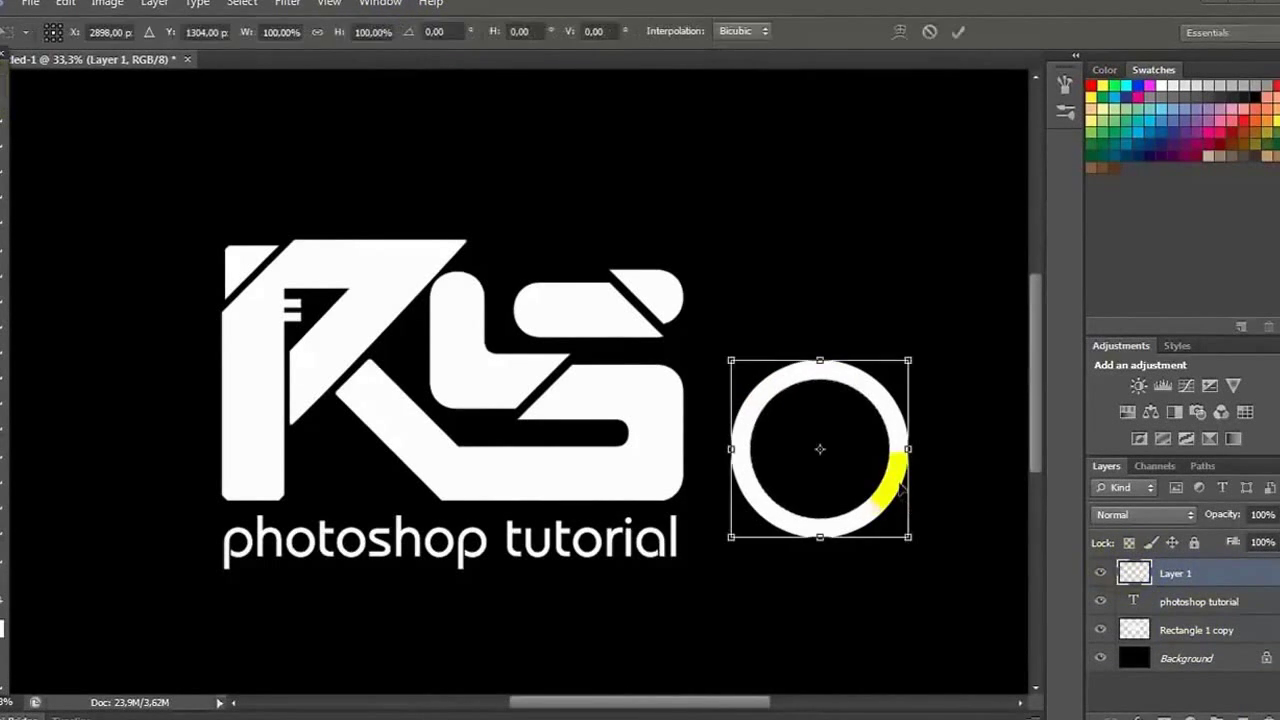
left_click_drag(893, 460, 857, 426)
Give the ring a black Color Overlay and move it onto the end of the S.
key("Return")
left_click(1137, 703)
left_click(1200, 614)
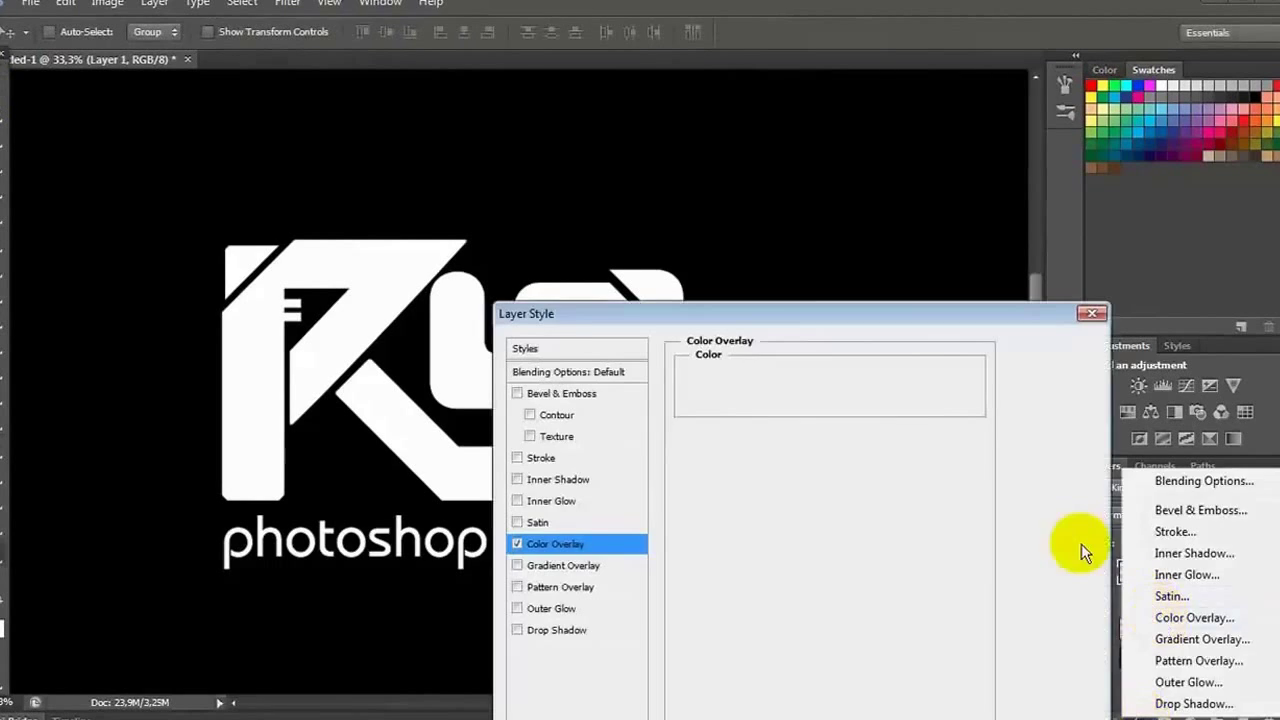
left_click(760, 375)
key("Return")
key("Return")
key("ctrl+t")
mouse_move(872, 415)
left_mouse_down()
mouse_move(763, 407)
mouse_move(690, 448)
mouse_move(696, 462)
left_mouse_up()
key("Return")
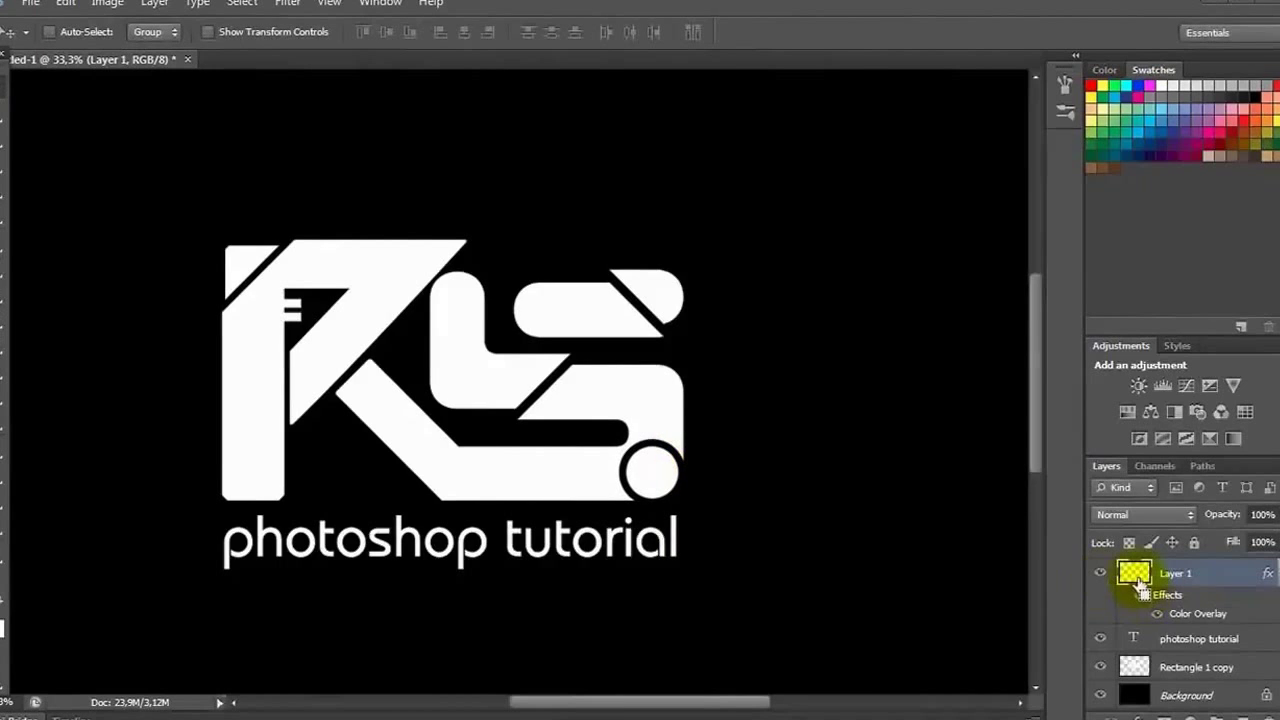
Delete the ring layer and merge the caption and logo into one layer.
left_click_drag(1170, 572, 1268, 716)
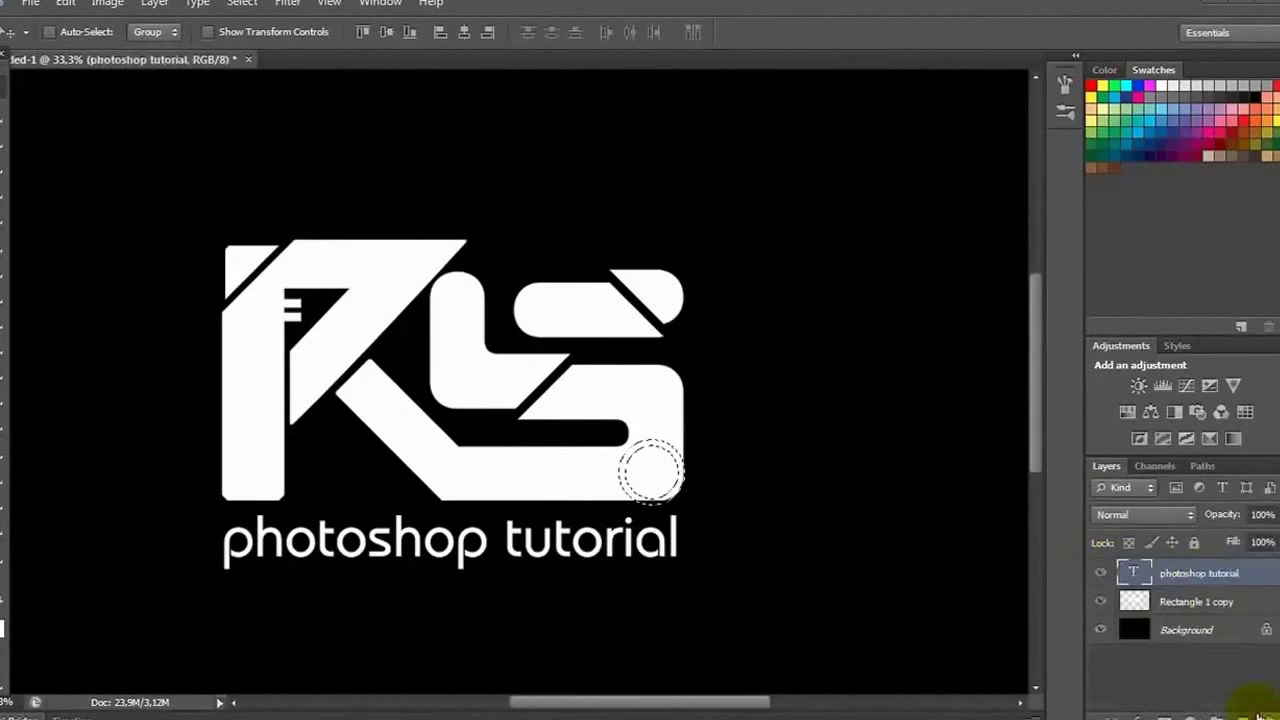
left_click(1180, 603)
left_click(1140, 574, "shift")
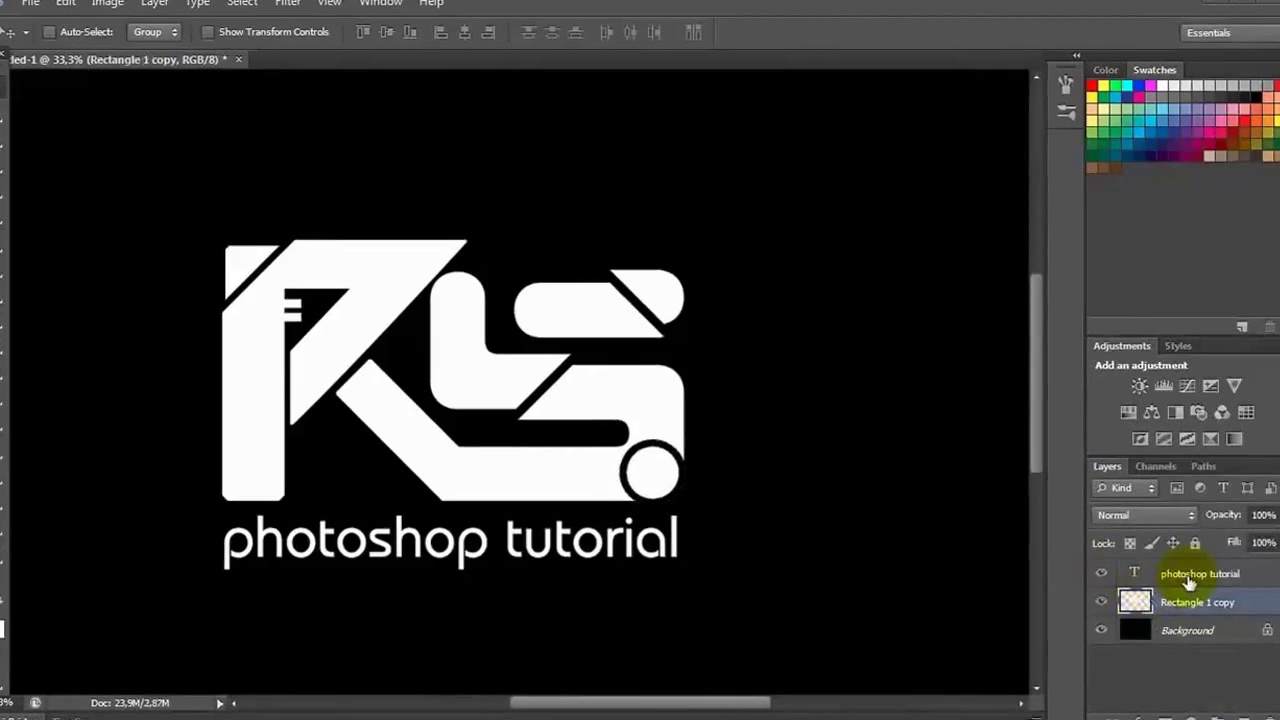
key("ctrl+e")
Draw a red rectangle around the logo and move it beneath the logo layer.
right_click(6, 528)
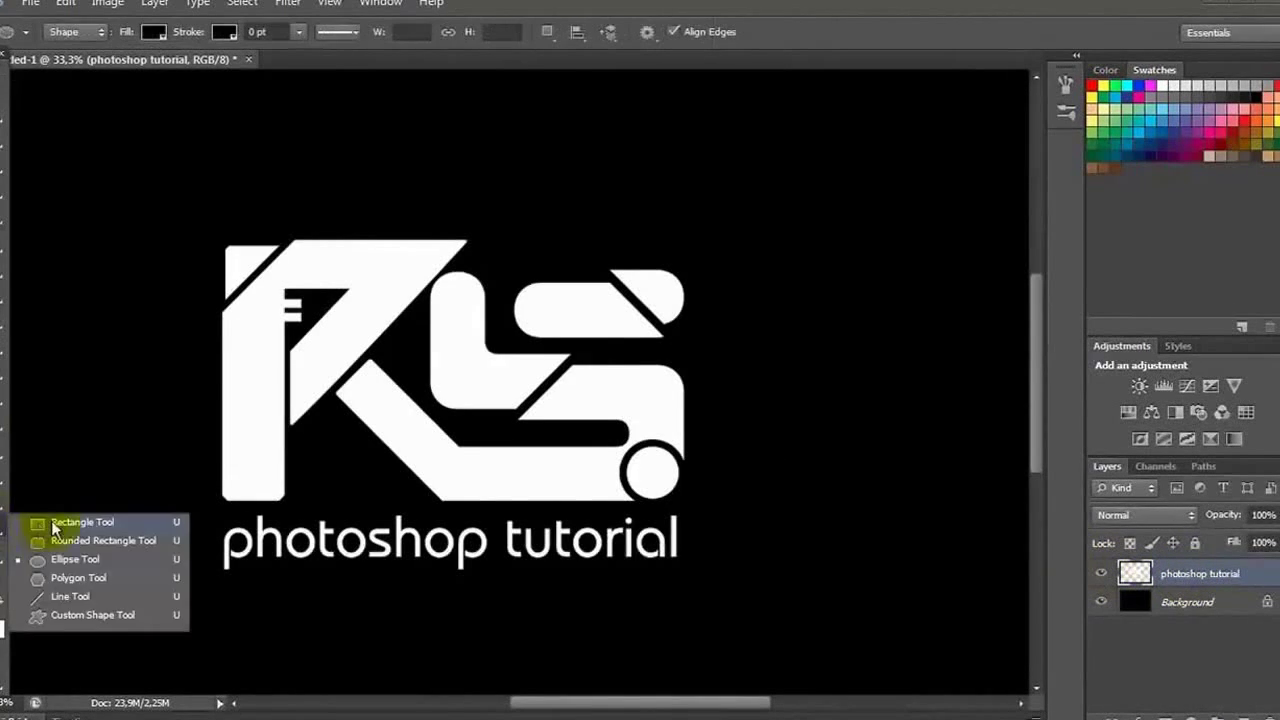
left_click(60, 523)
left_click_drag(183, 164, 708, 626)
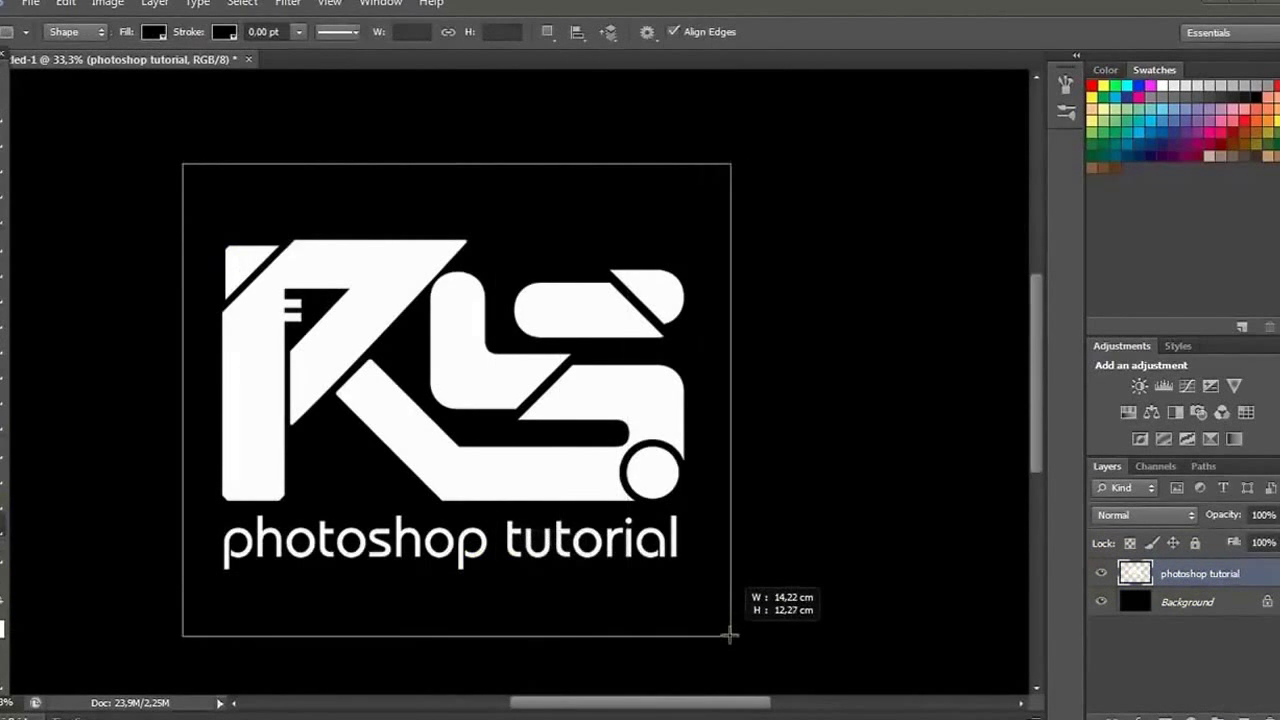
left_click_drag(708, 626, 729, 621)
double_click(1135, 577)
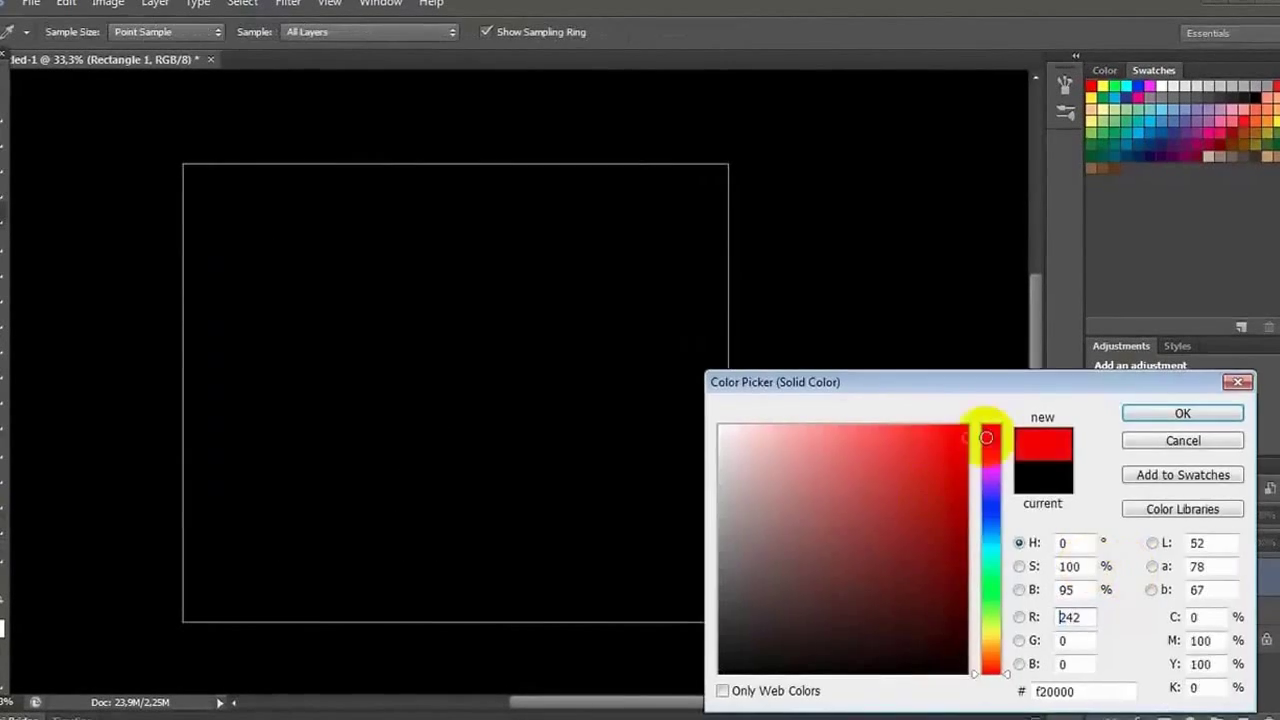
left_click(1183, 411)
left_click_drag(1185, 578, 1205, 622)
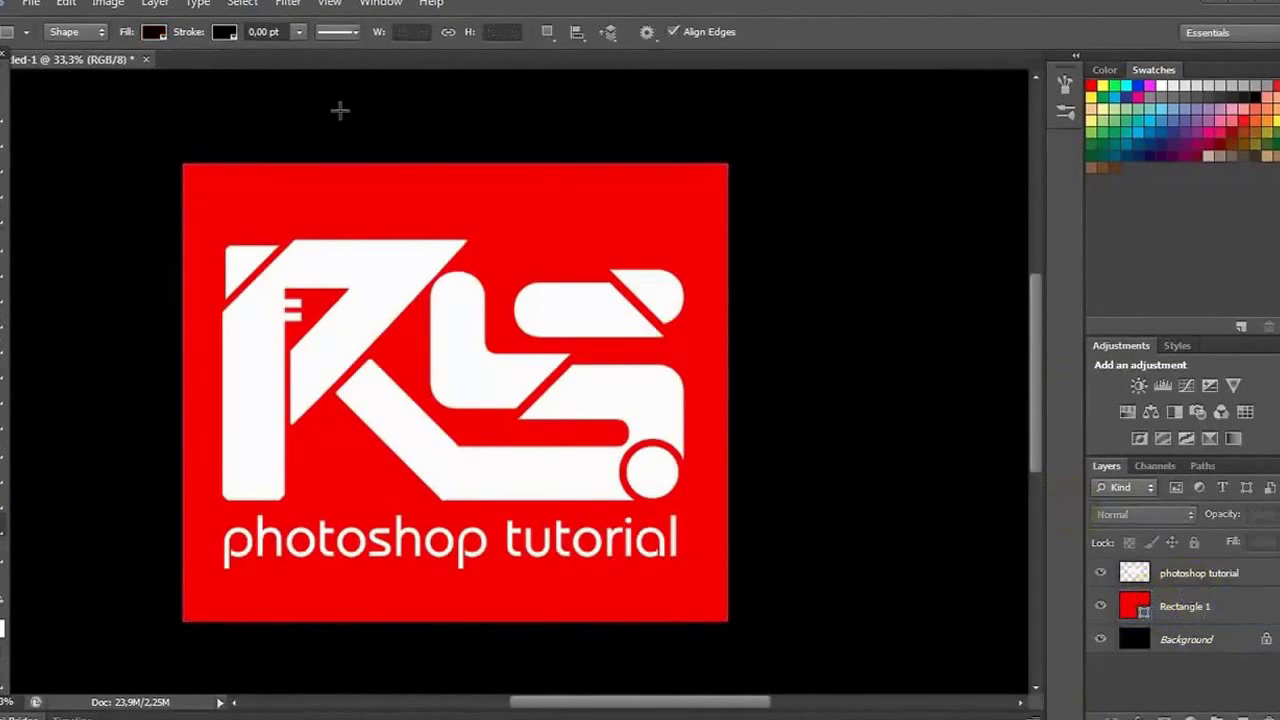
Select the logo and red block layers and centre the logo on the block.
left_click(4, 88)
left_click(1214, 568, "shift")
left_click(460, 33)
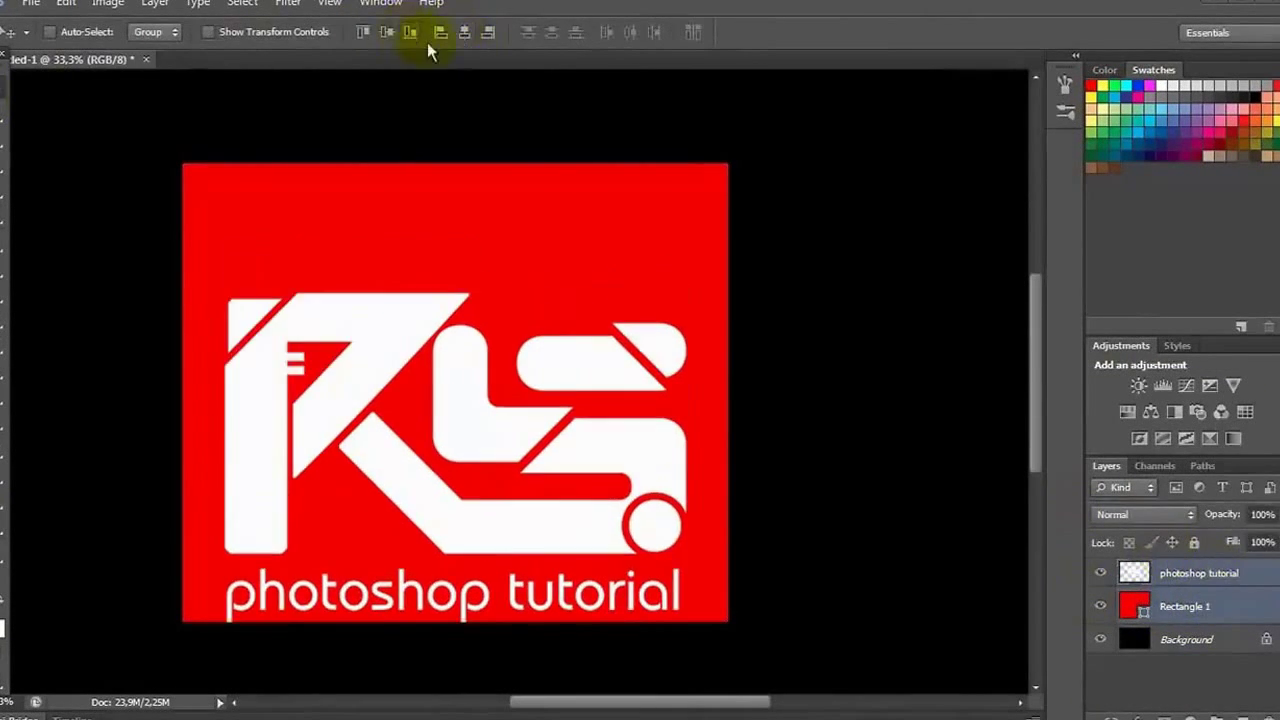
Add a black rectangle slightly larger than the red block beneath it and give it a Stroke effect.
left_click_drag(156, 143, 743, 647)
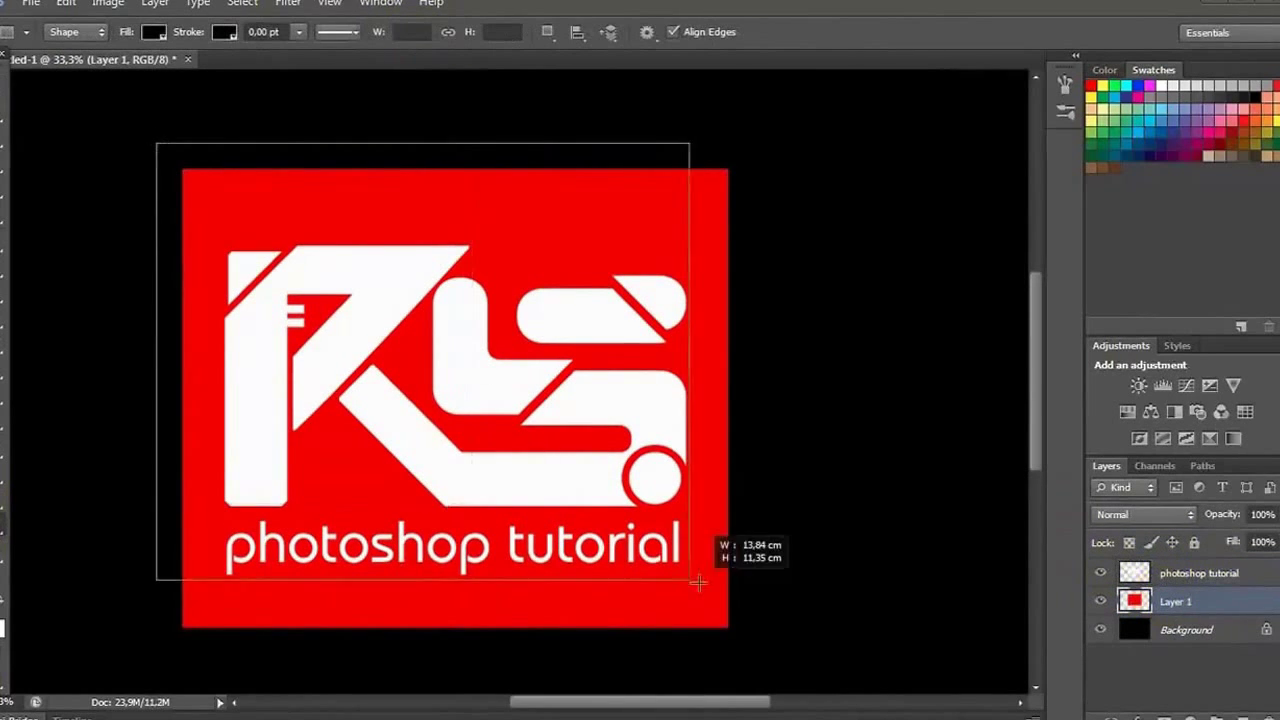
left_click_drag(1192, 607, 1185, 632)
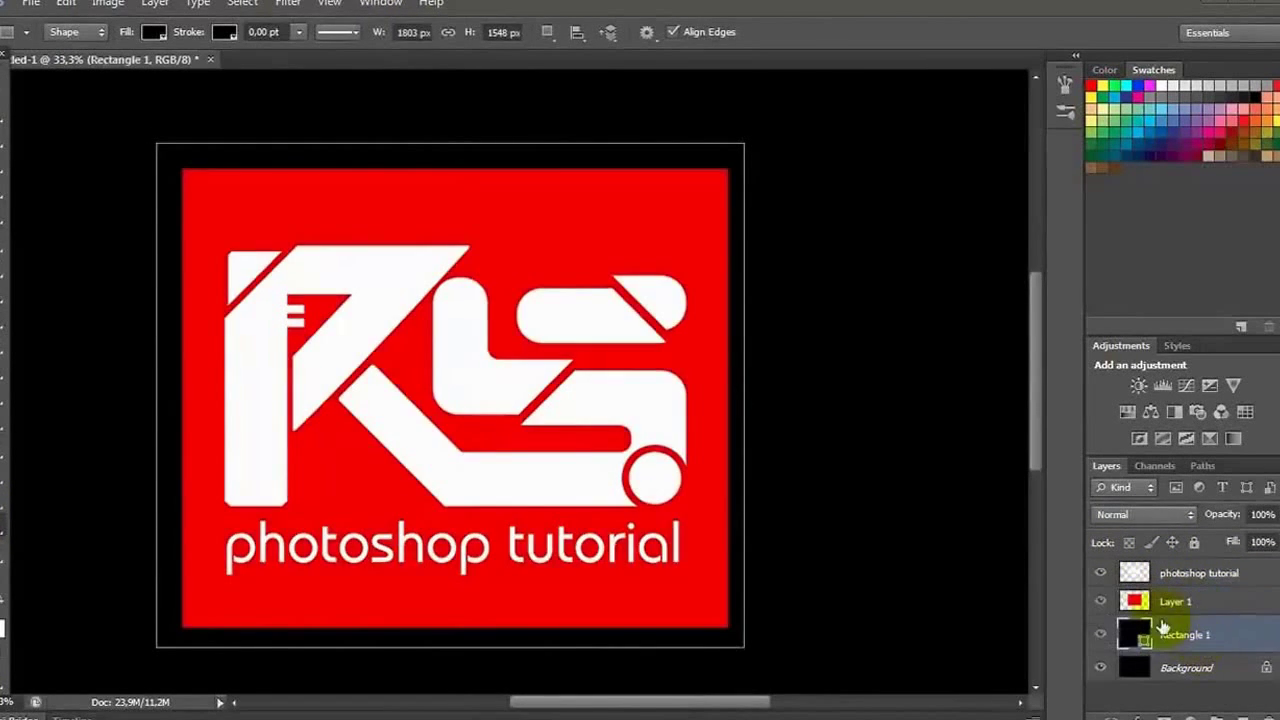
key("ctrl+t")
left_click_drag(156, 396, 163, 396)
left_click_drag(452, 143, 450, 147)
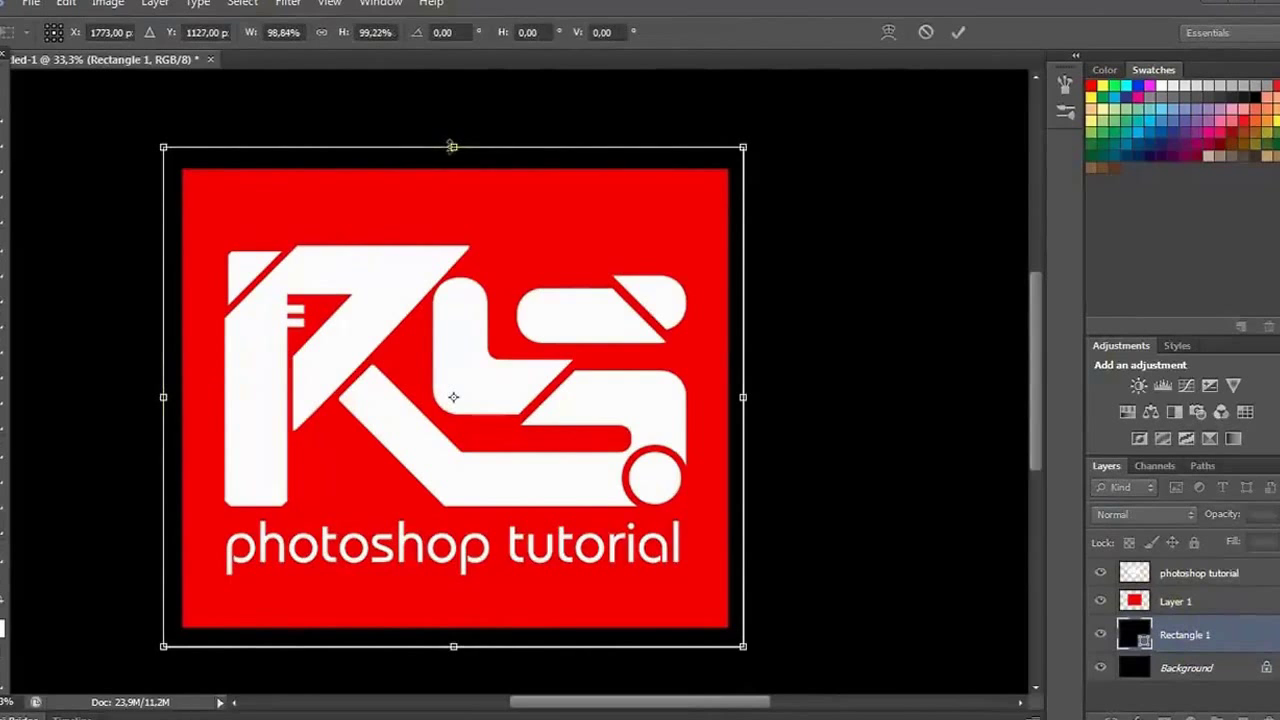
key("Return")
key("v")
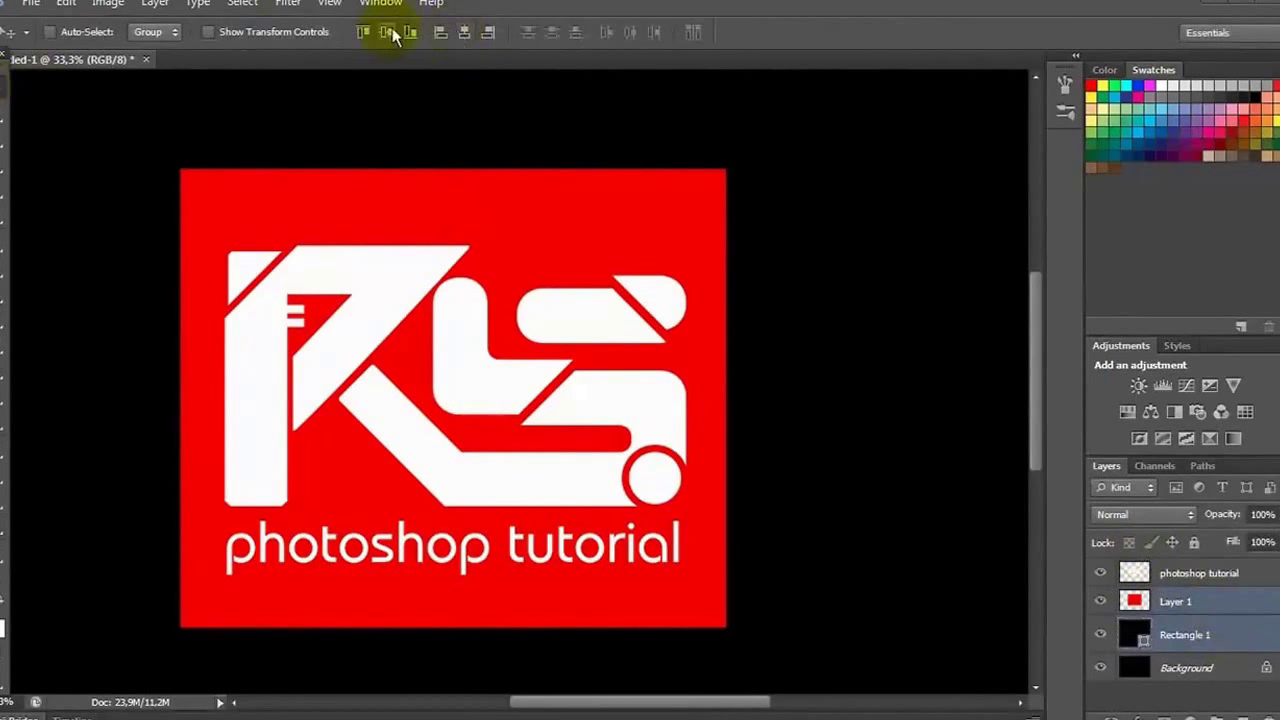
left_click(1120, 638)
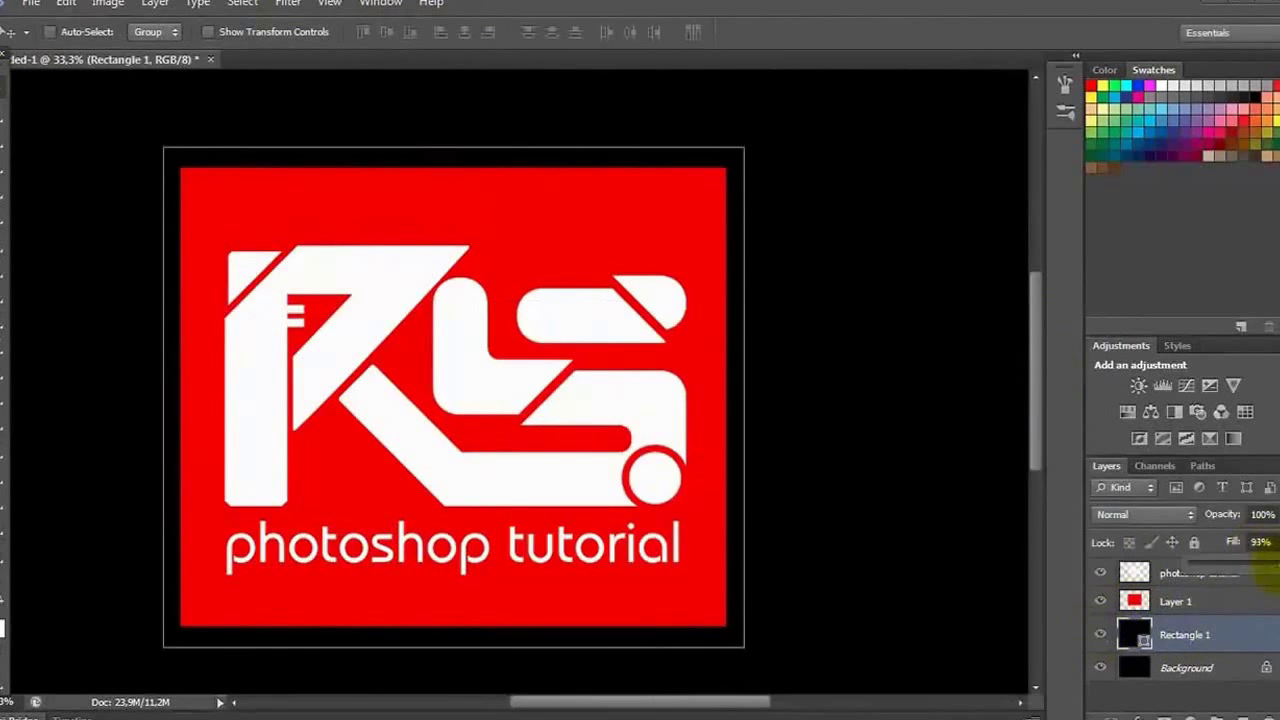
left_click(1155, 715)
Give the black rectangle a 21 px inside stroke sampled from the block's red.
left_click(1171, 534)
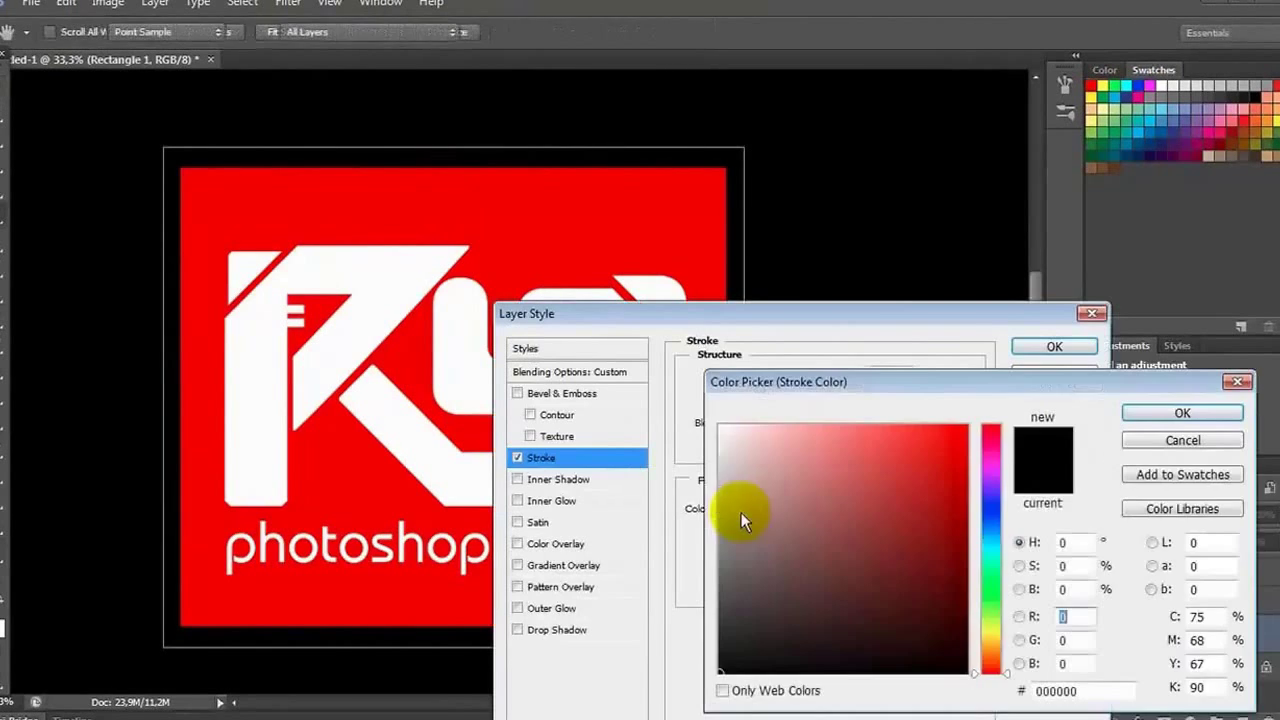
left_click(786, 397)
left_click(776, 424)
left_click_drag(761, 374, 774, 369)
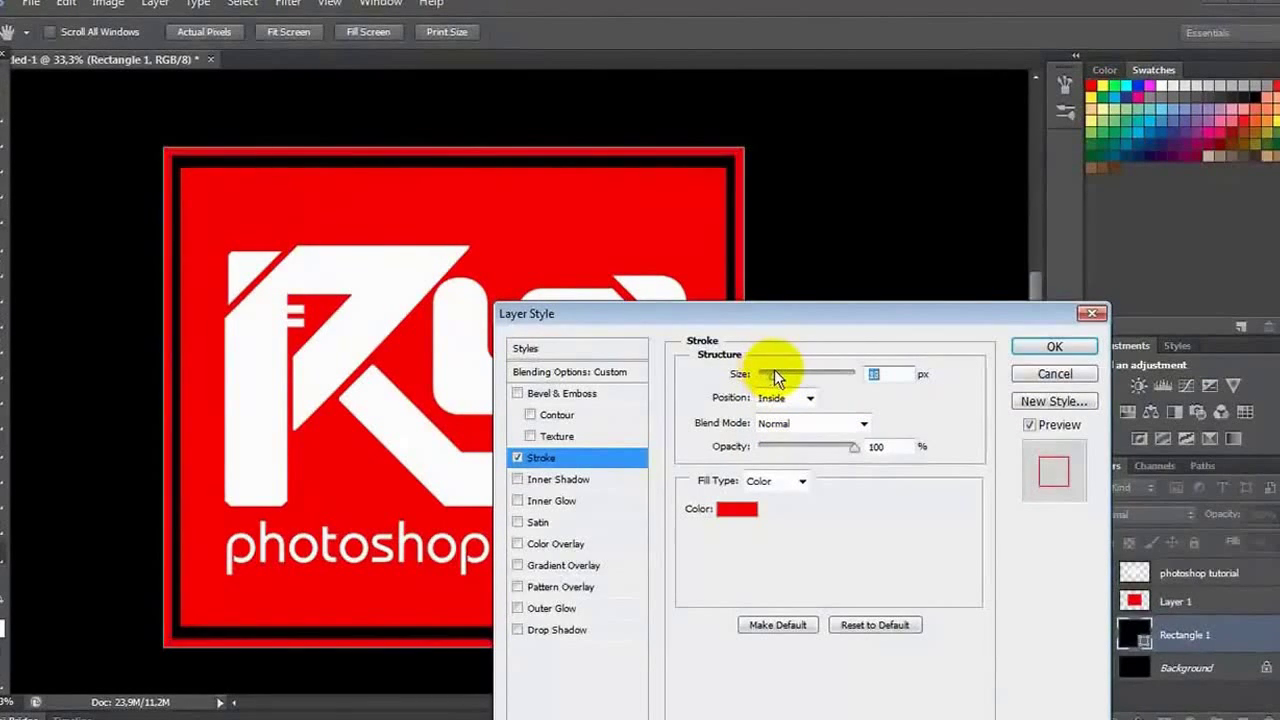
left_click(1046, 348)
left_click(1270, 637)
Nudge the frame's top edge down and centre the red block vertically within it.
key("ctrl+t")
left_click_drag(454, 148, 454, 153)
key("Return")
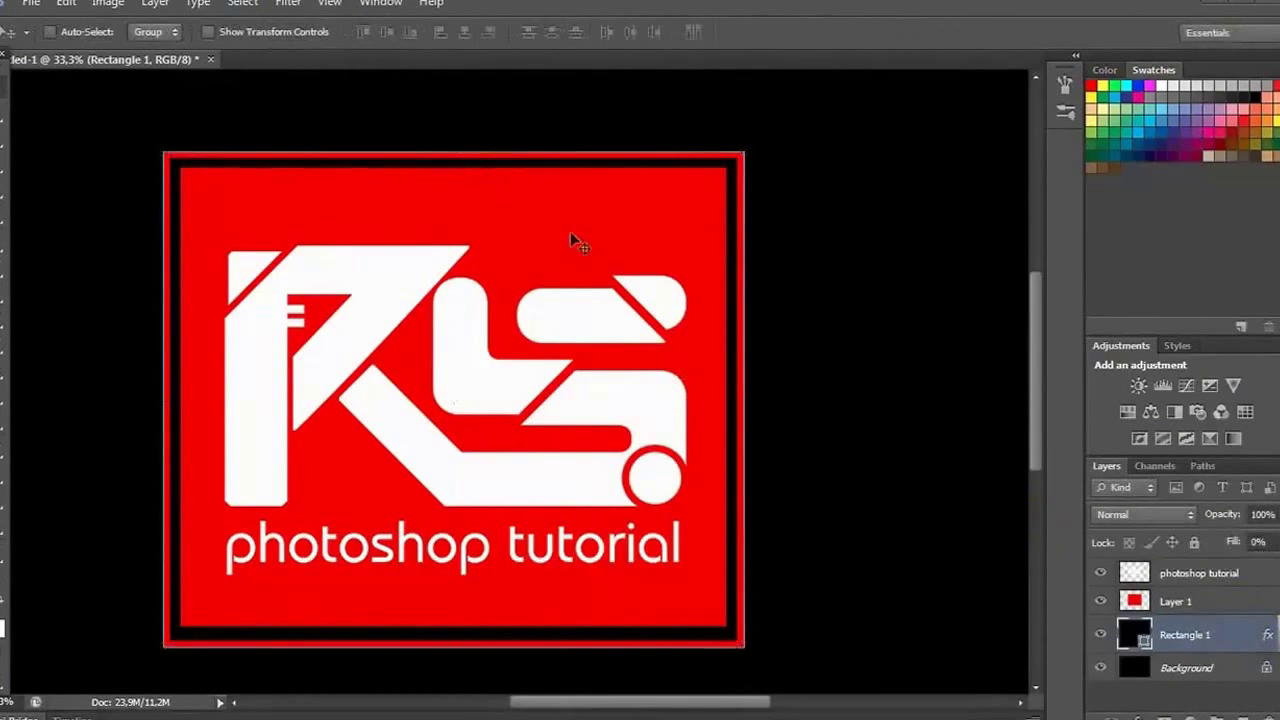
left_click(570, 231, "ctrl+shift")
left_click(388, 33)
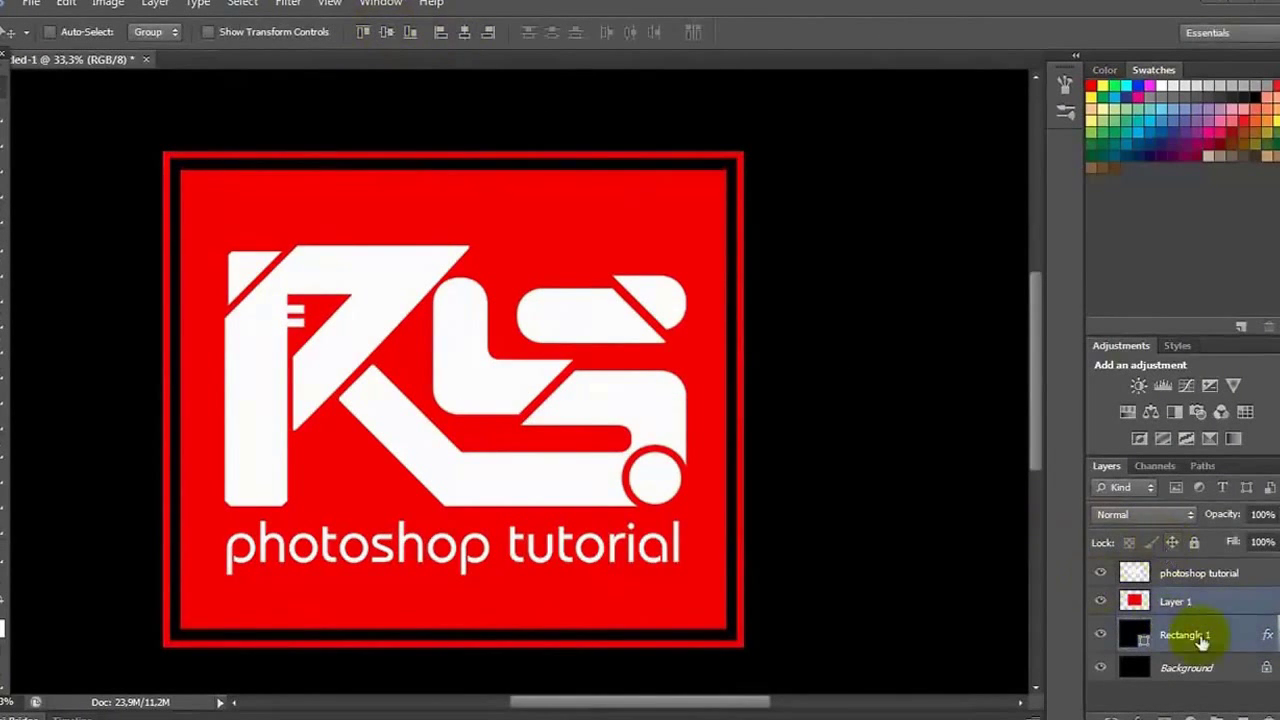
Merge frame and red block into Layer 1 and knock out the RS logo text shape.
key("ctrl+e")
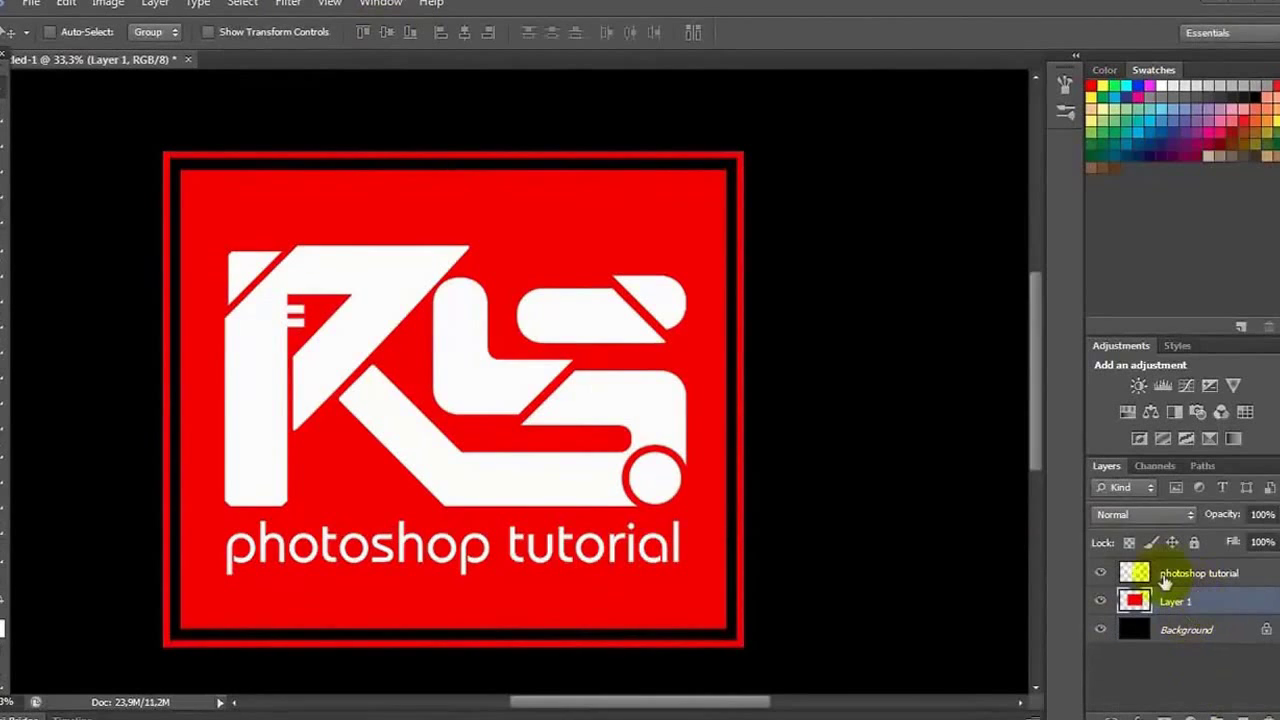
left_click(1133, 573, "ctrl")
left_click(1100, 573)
key("Delete")
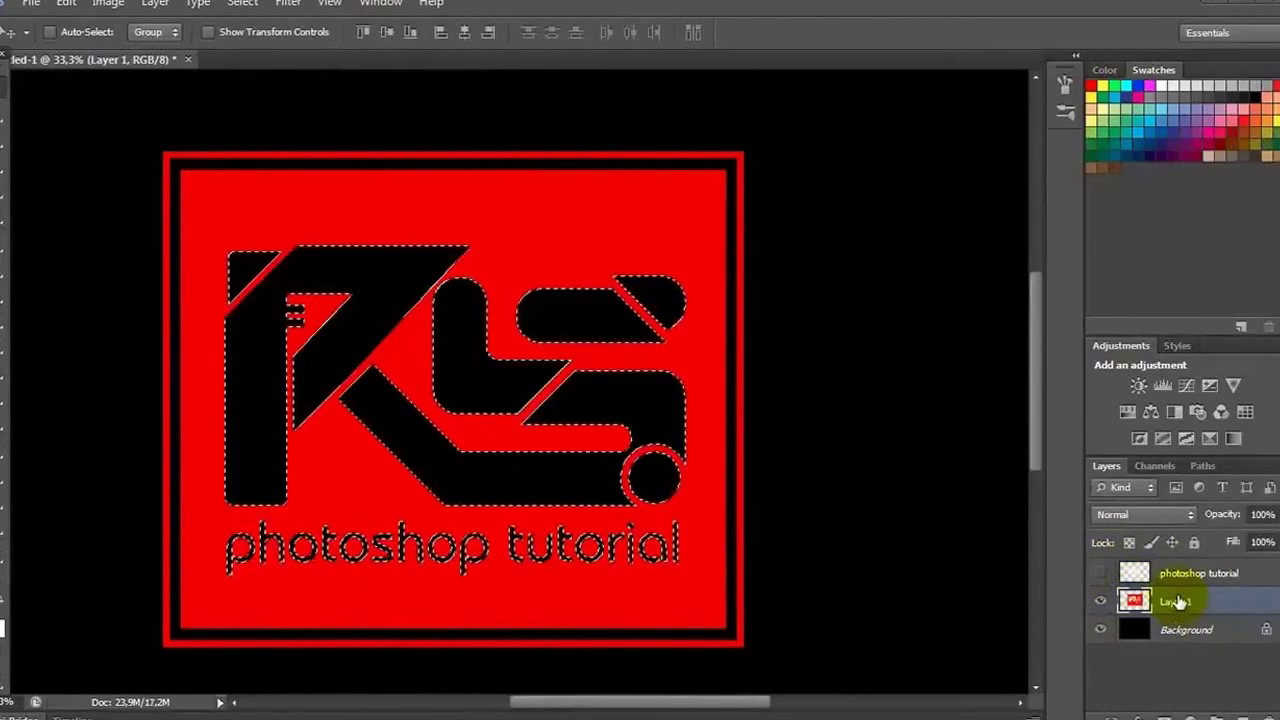
left_click(1196, 716)
left_click(1078, 658)
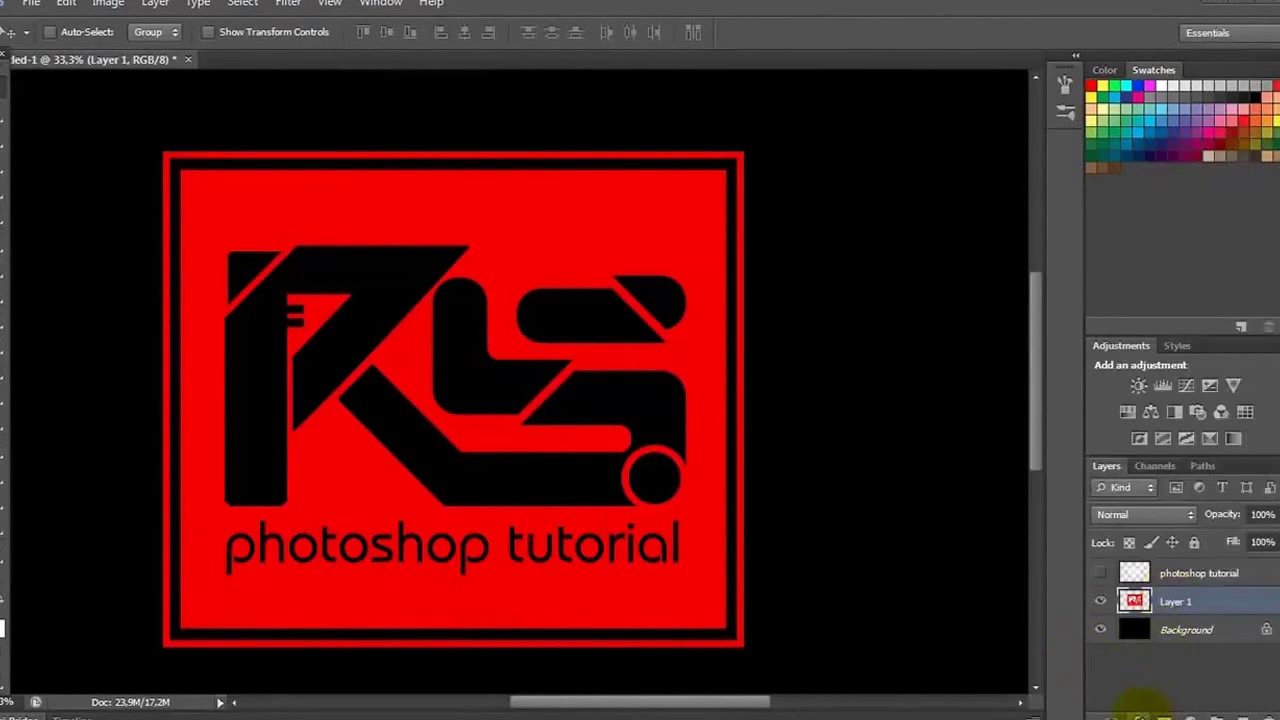
Apply a gold #b99340 Color Overlay effect to the logo layer.
left_click(1140, 716)
left_click(1160, 612)
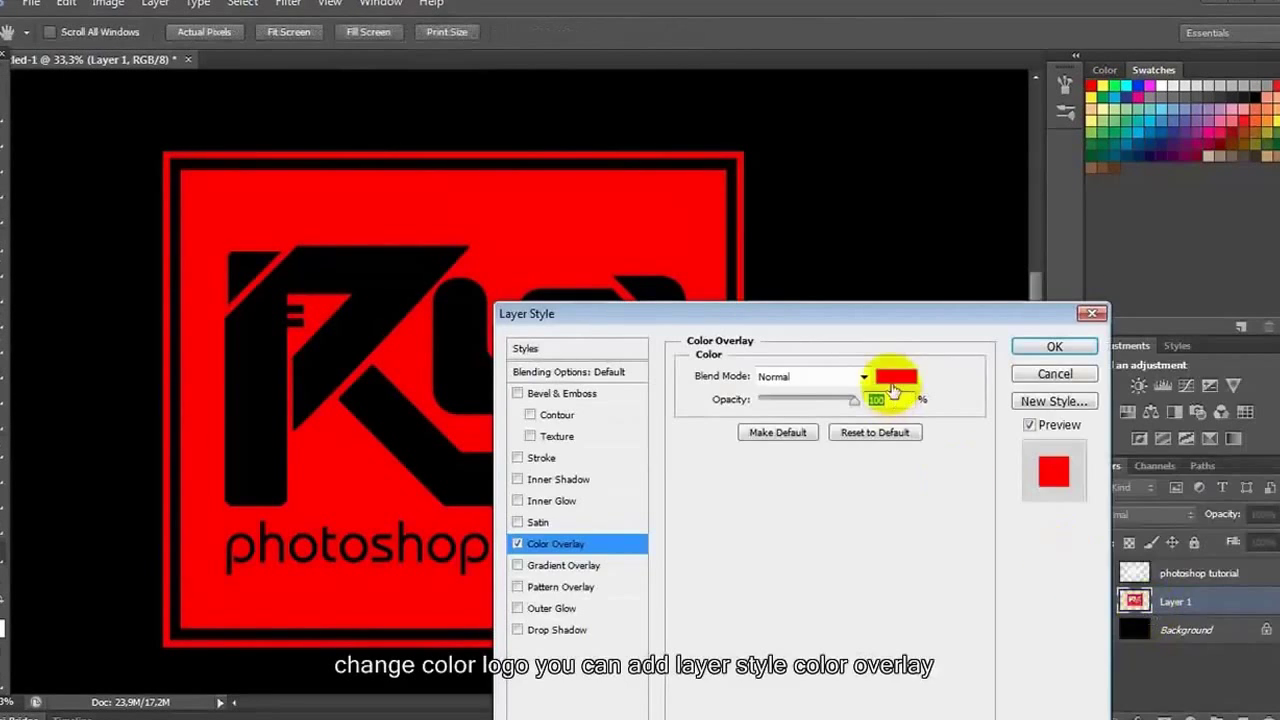
left_click(894, 378)
left_click_drag(1084, 690, 1034, 690)
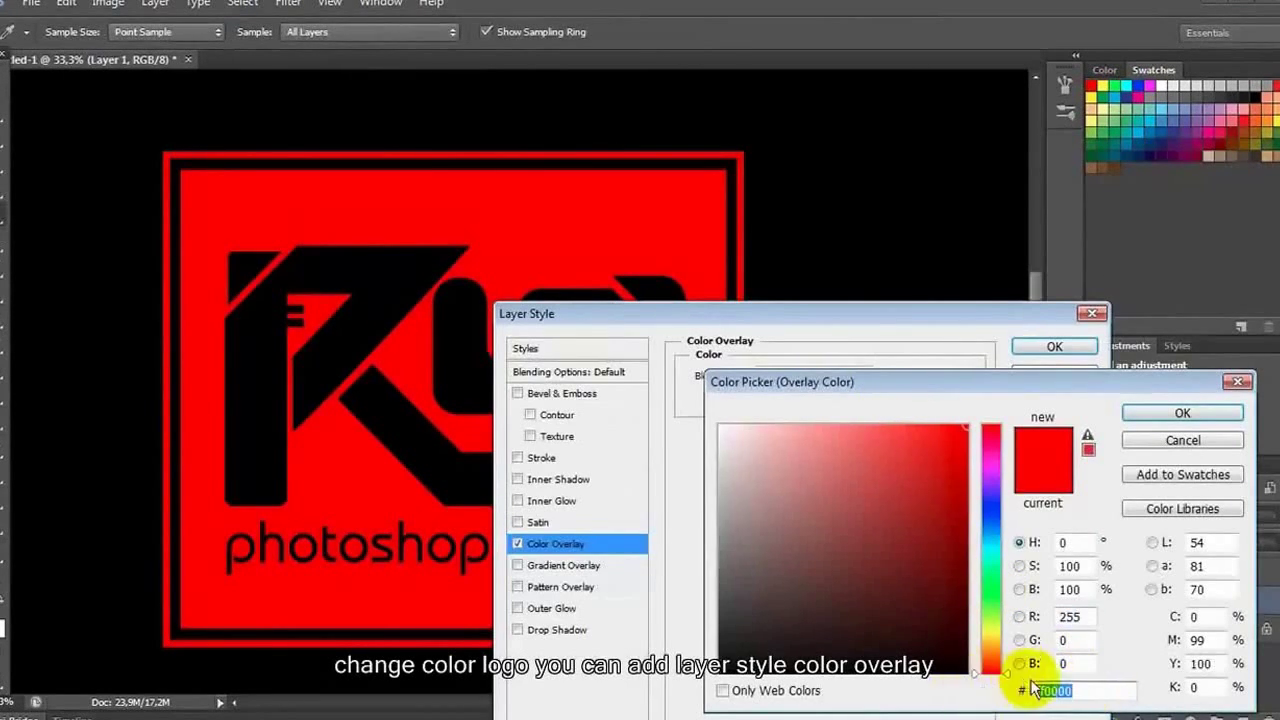
type("b9")
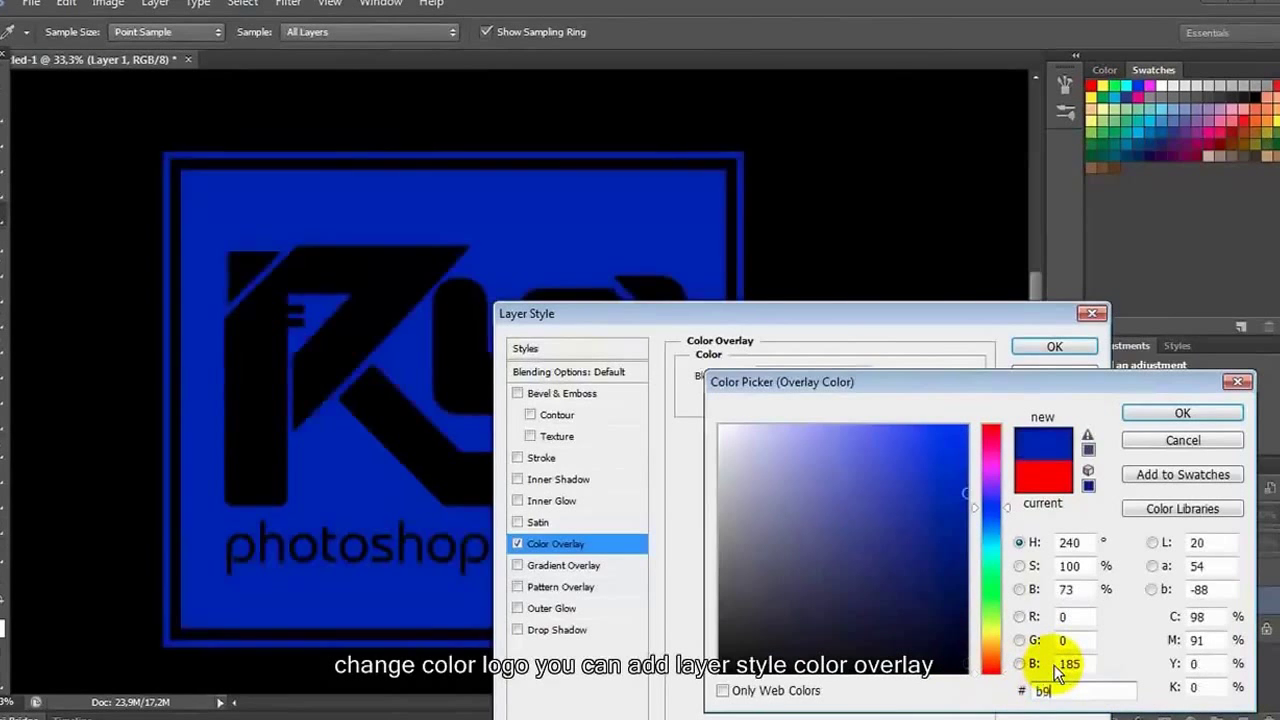
type("93")
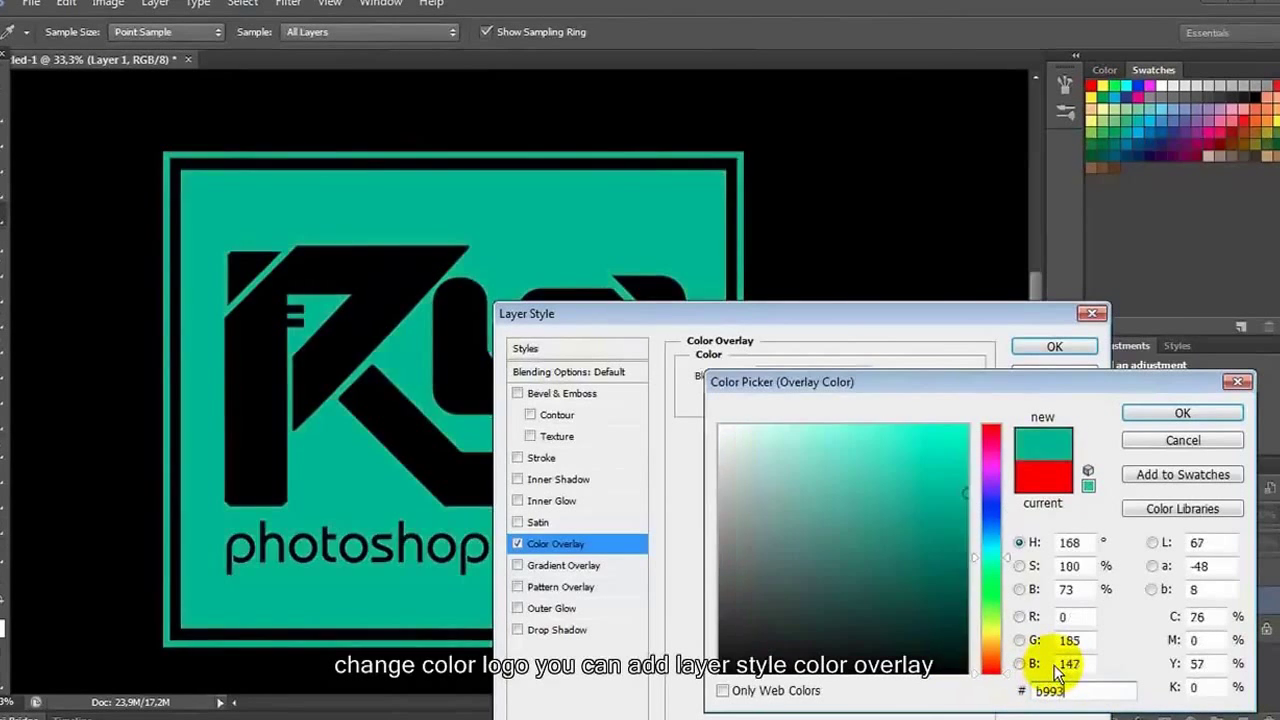
type("40")
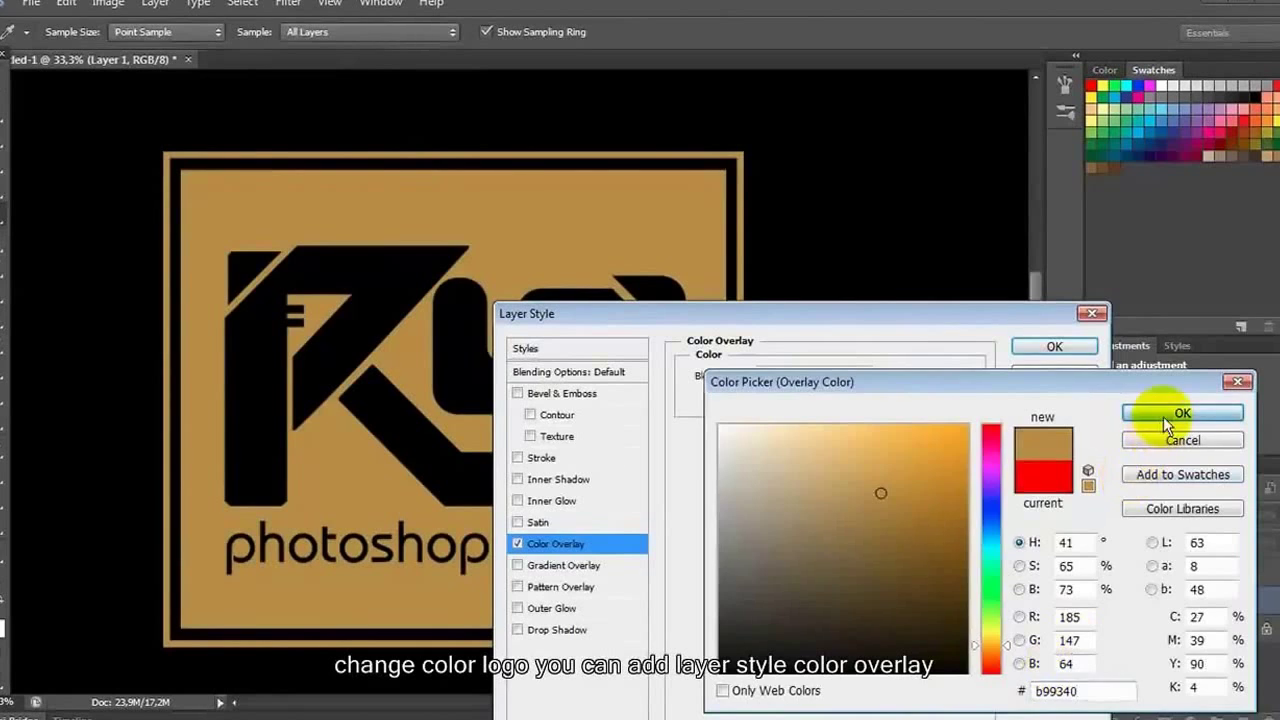
left_click(1167, 416)
left_click(1048, 346)
left_click(1270, 602)
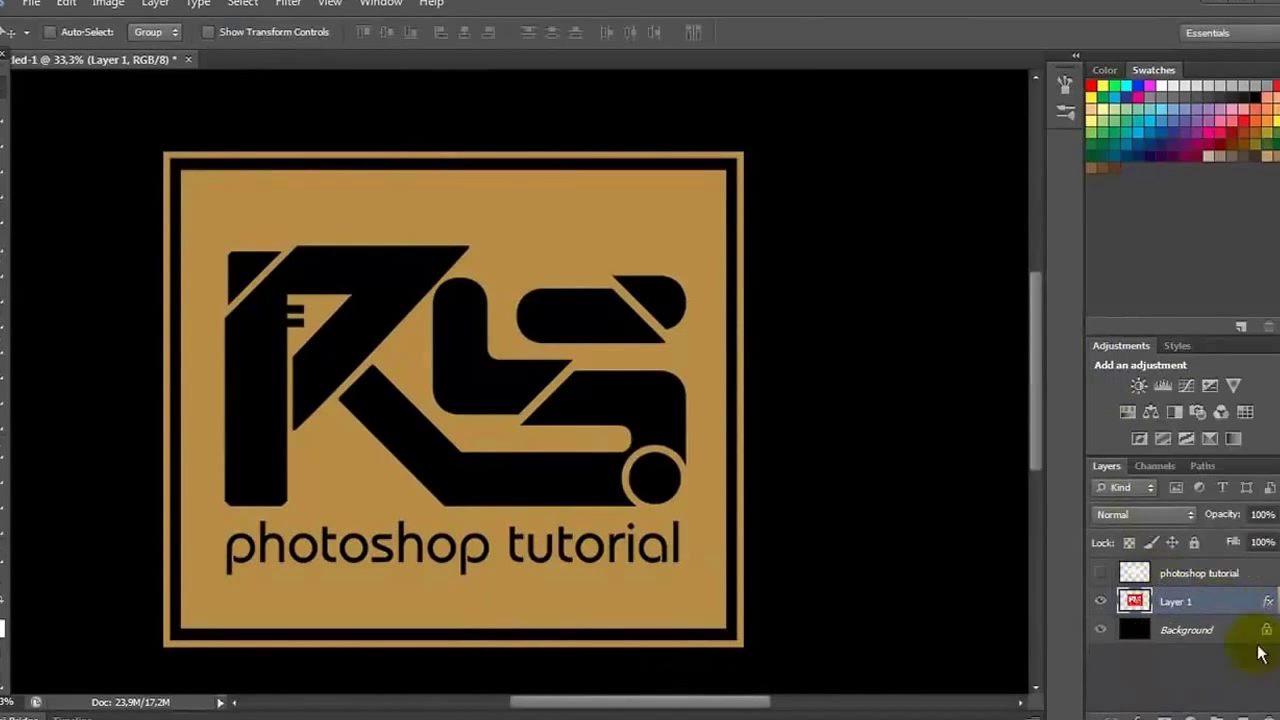
left_click(1241, 716, "ctrl")
Merge the gold overlay into Layer 2, then extract and open T-Shirt MockUp.psd.
key("ctrl+e")
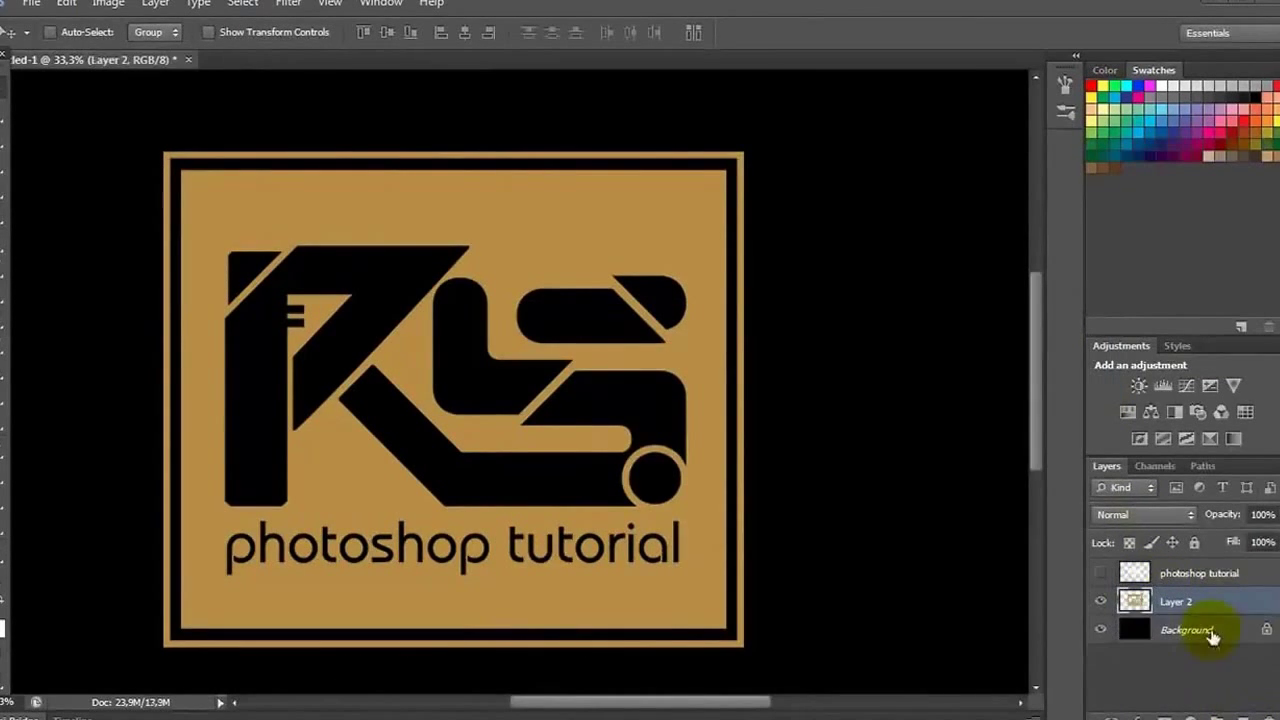
left_click(32, 4)
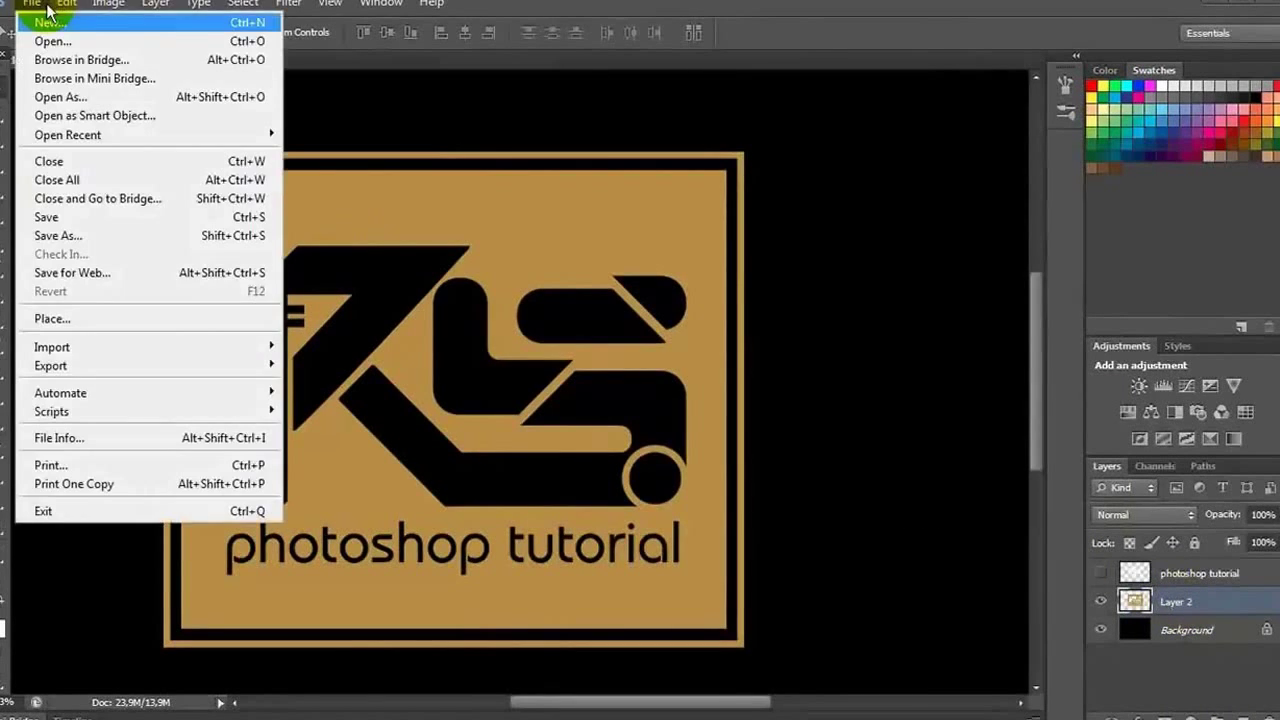
left_click(48, 40)
right_click(518, 212)
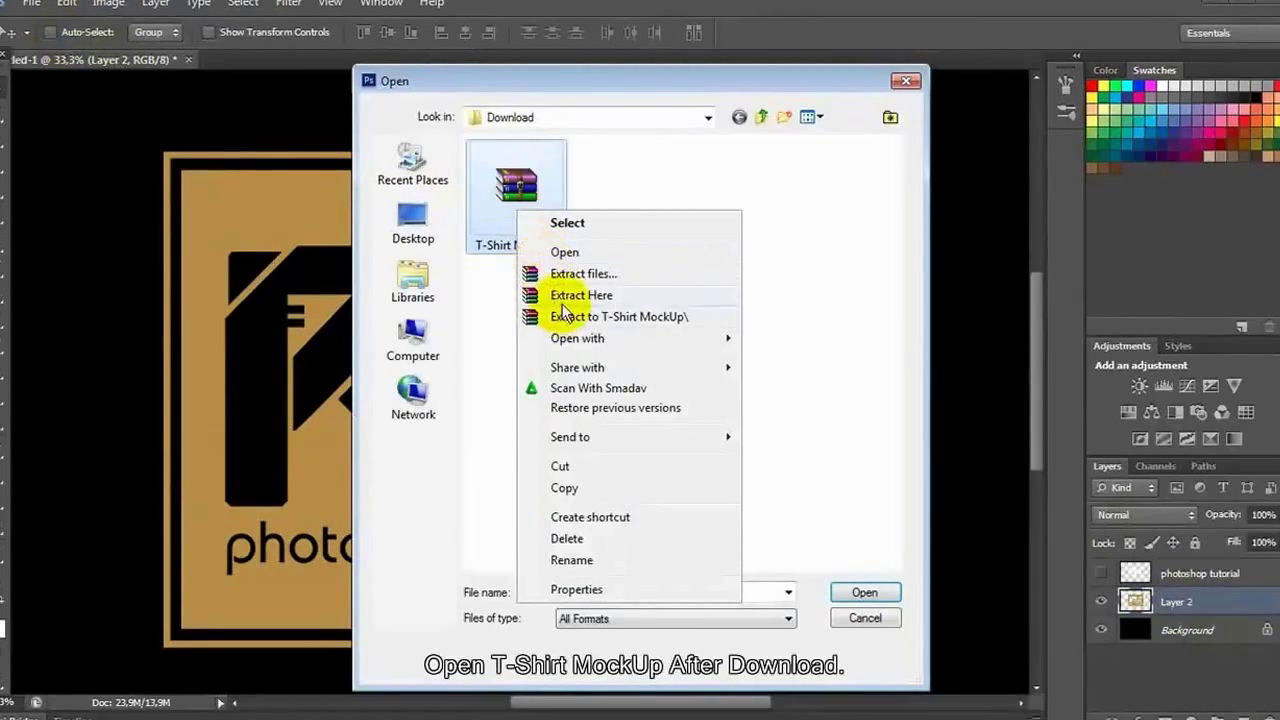
left_click(562, 297)
left_click(620, 190)
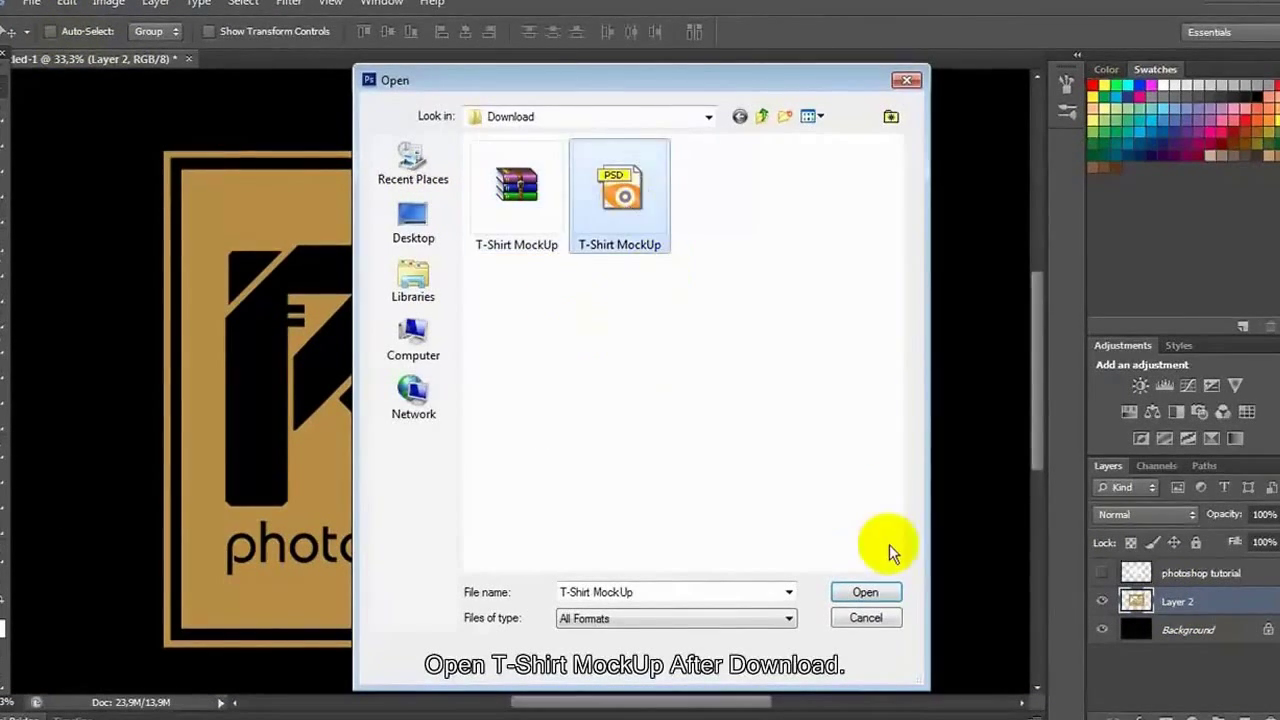
left_click(890, 593)
Bring the gold logo into the T-Shirt MockUp document as a new layer.
left_click(143, 60)
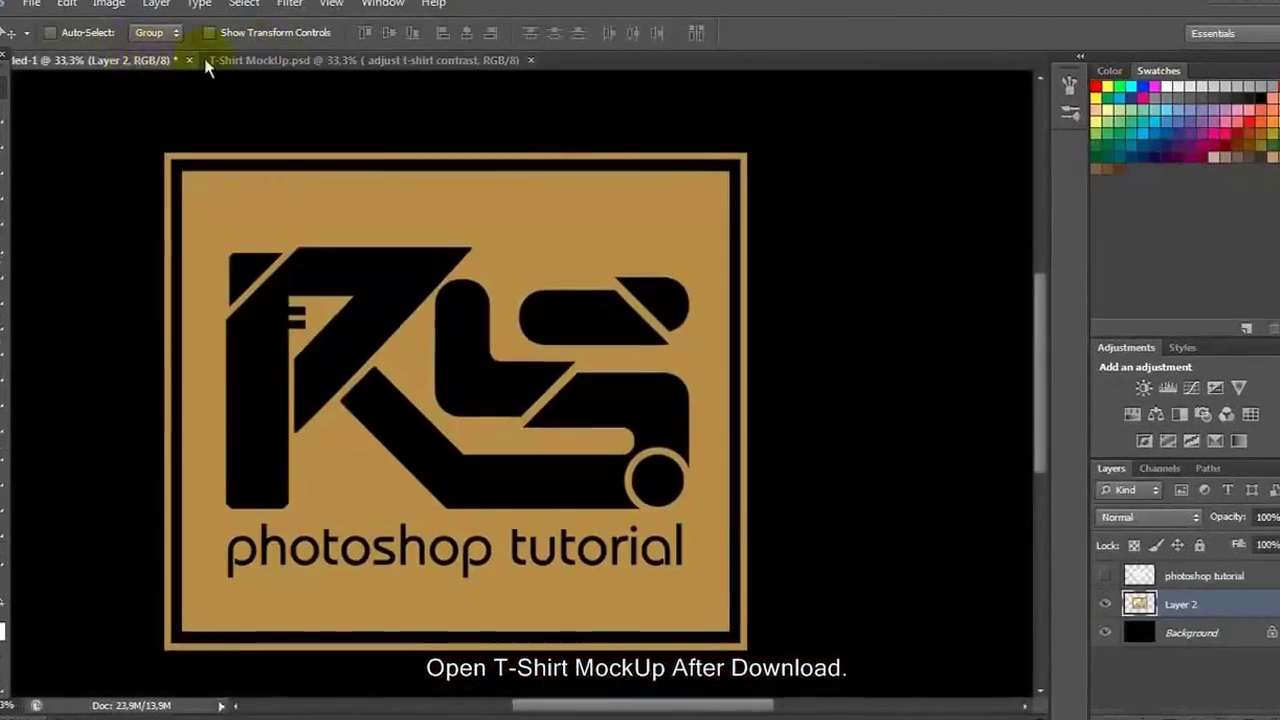
left_click(250, 60)
left_click(1230, 643)
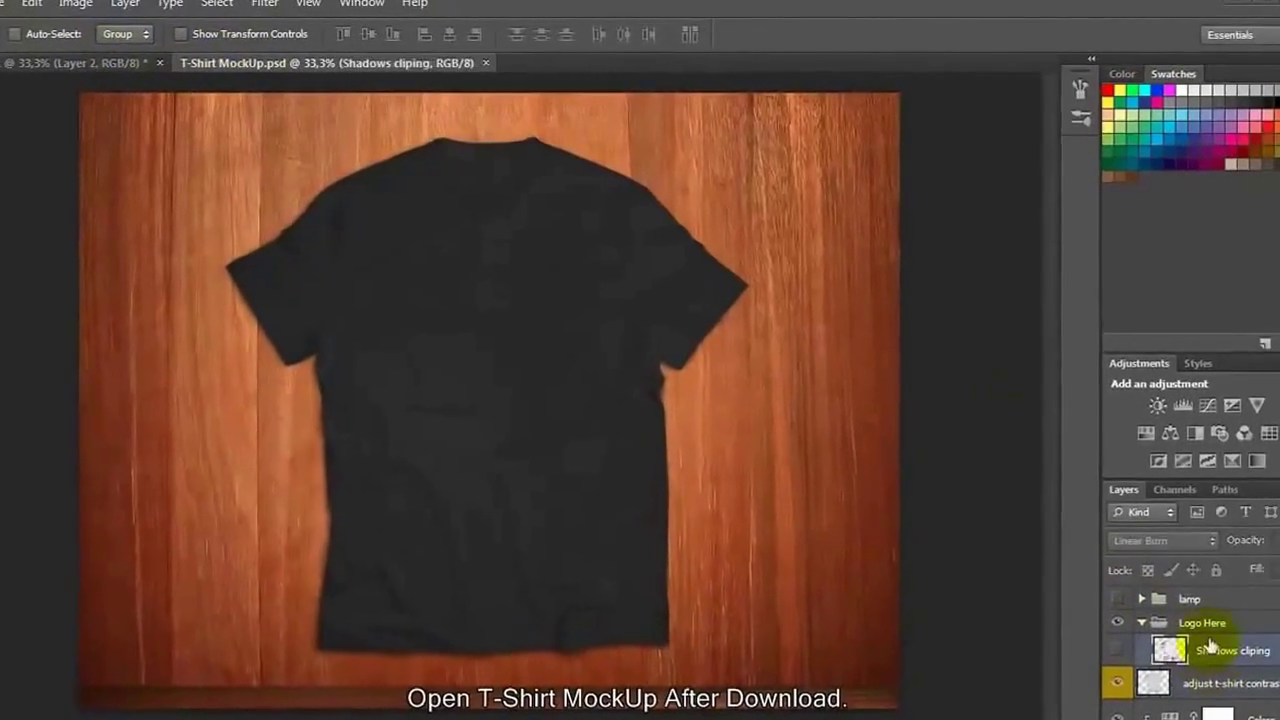
left_click(1200, 615)
left_click(1230, 643)
left_click(1215, 703)
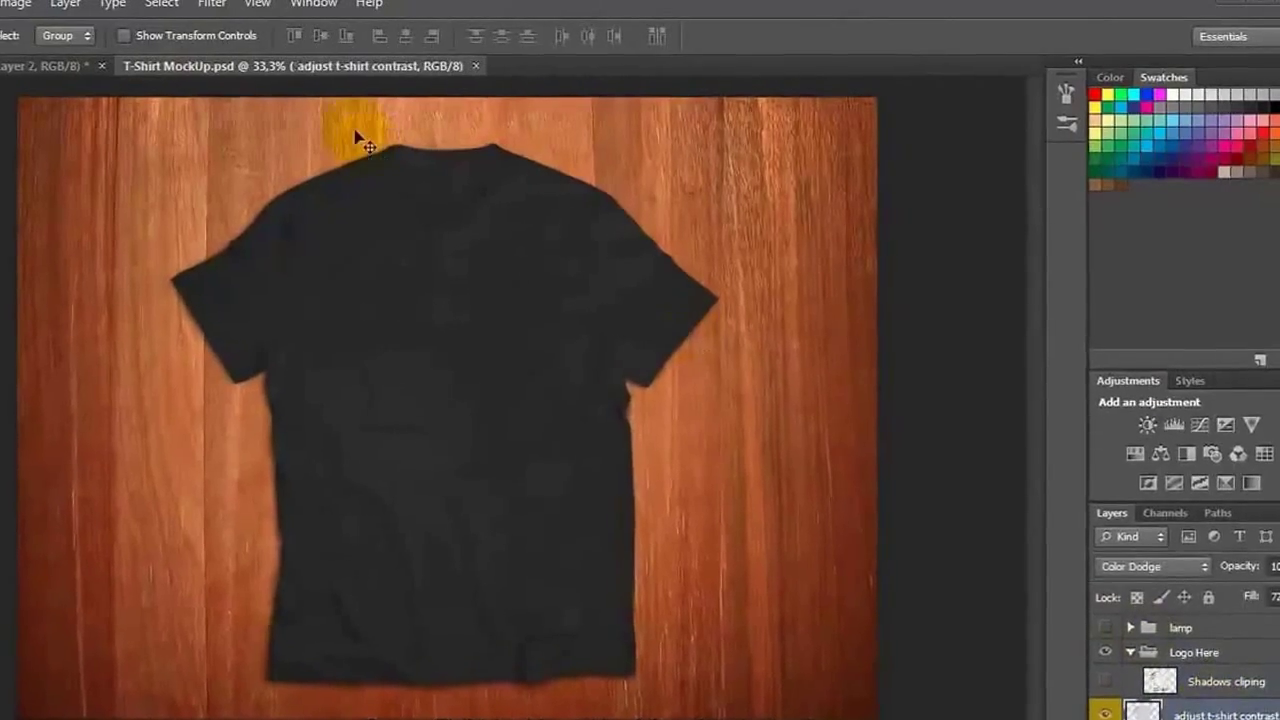
left_click_drag(30, 65, 200, 100)
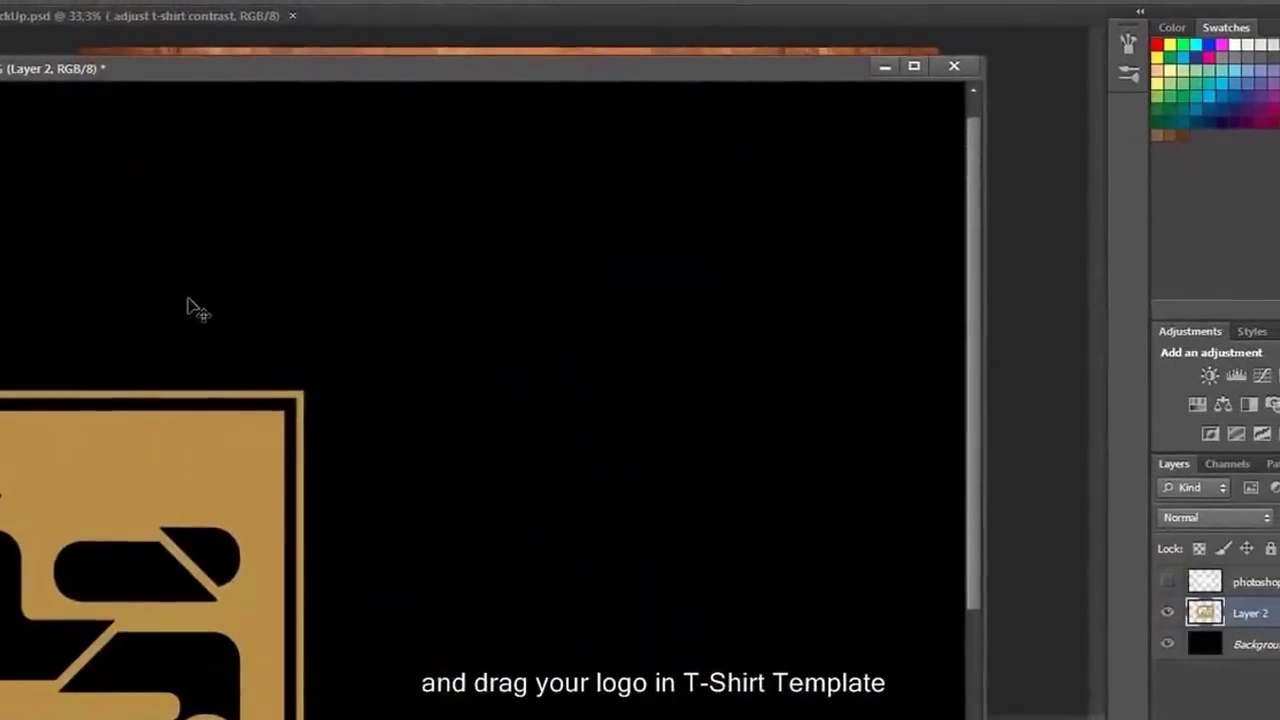
left_click_drag(191, 306, 240, 200)
left_click_drag(72, 514, 486, 186)
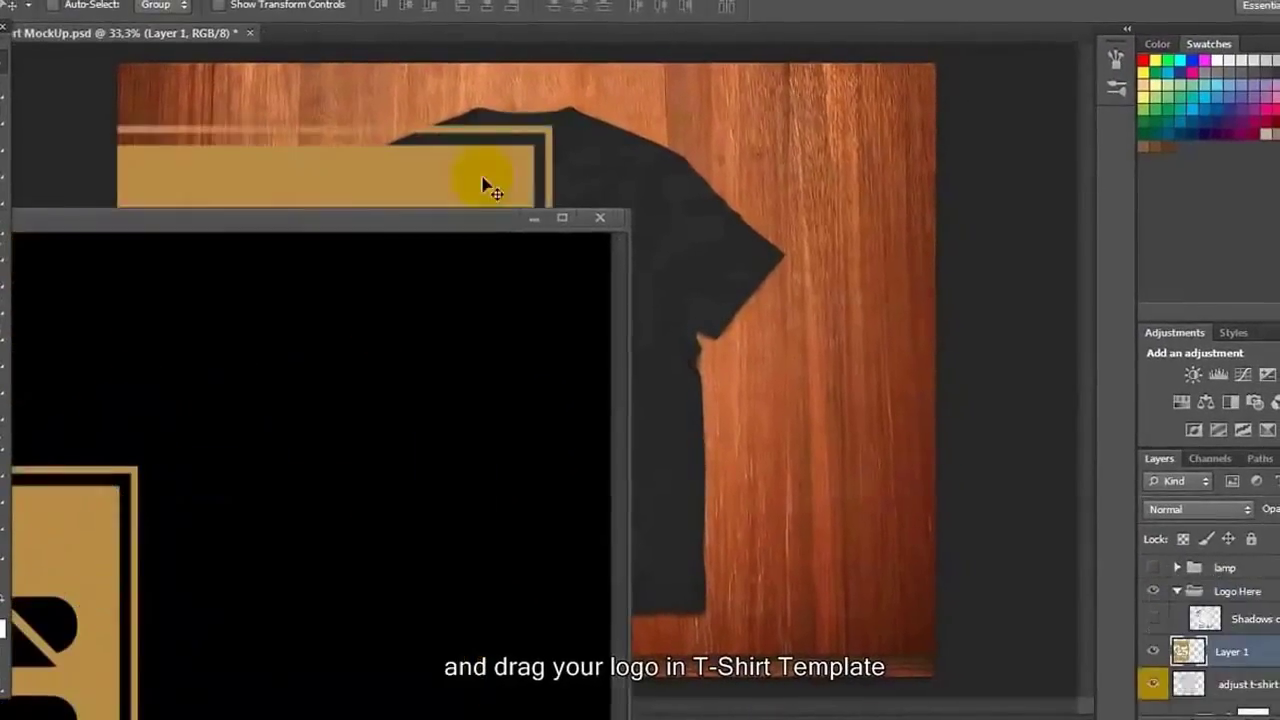
left_click(600, 214)
Scale the logo to about 42% on the shirt chest and nudge it right and down.
key("ctrl+t")
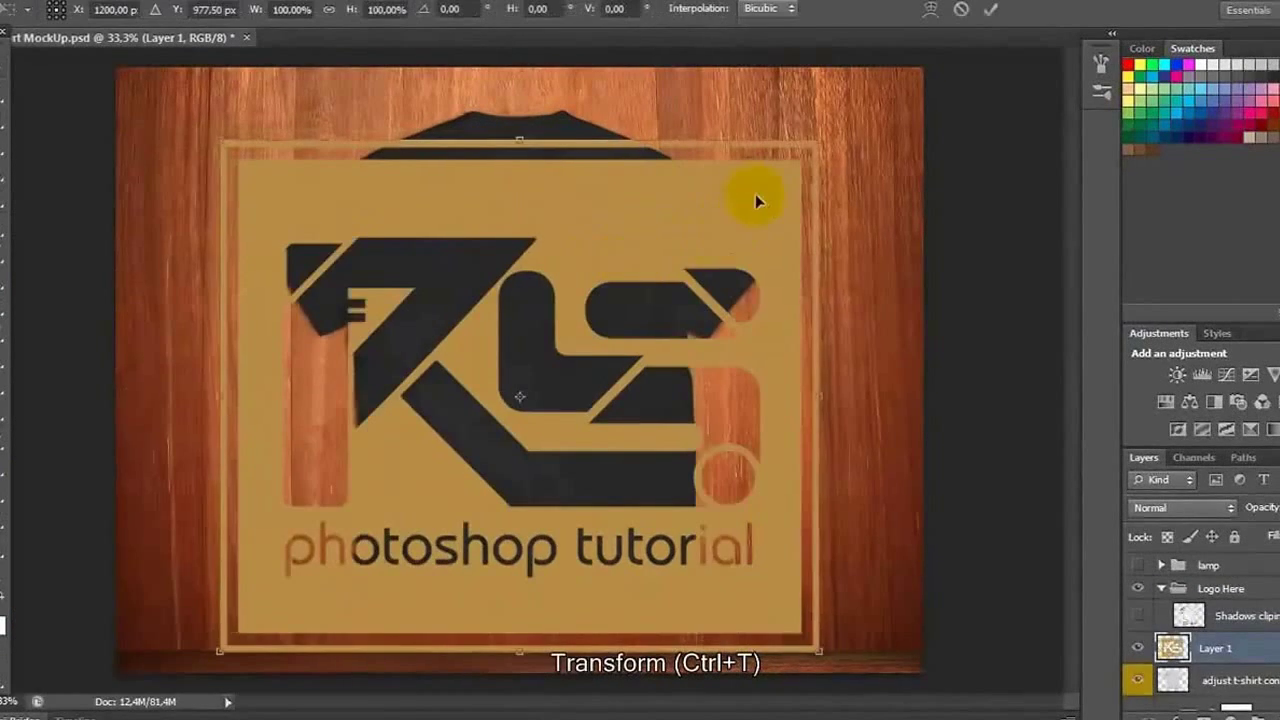
mouse_move(755, 194)
left_mouse_down()
mouse_move(517, 391)
mouse_move(678, 229)
mouse_move(609, 251)
mouse_move(600, 242)
mouse_move(637, 220)
left_mouse_up()
key("Return")
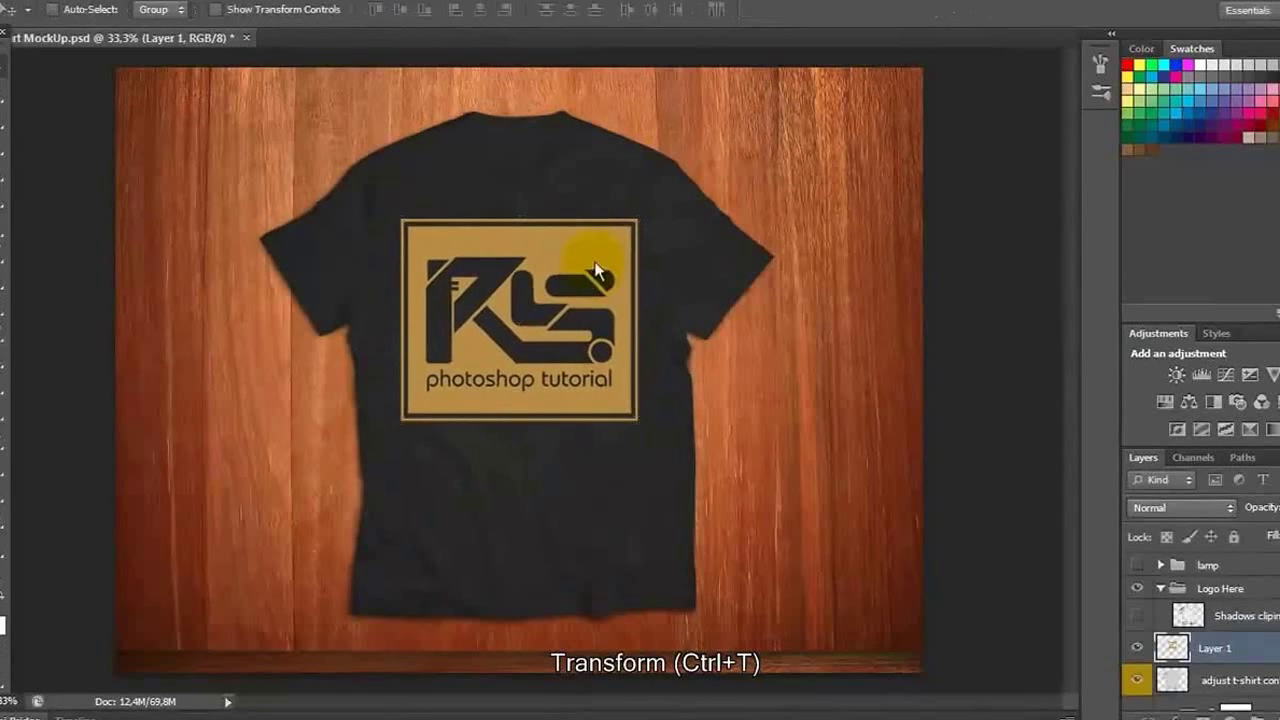
key("Right")
key("Right")
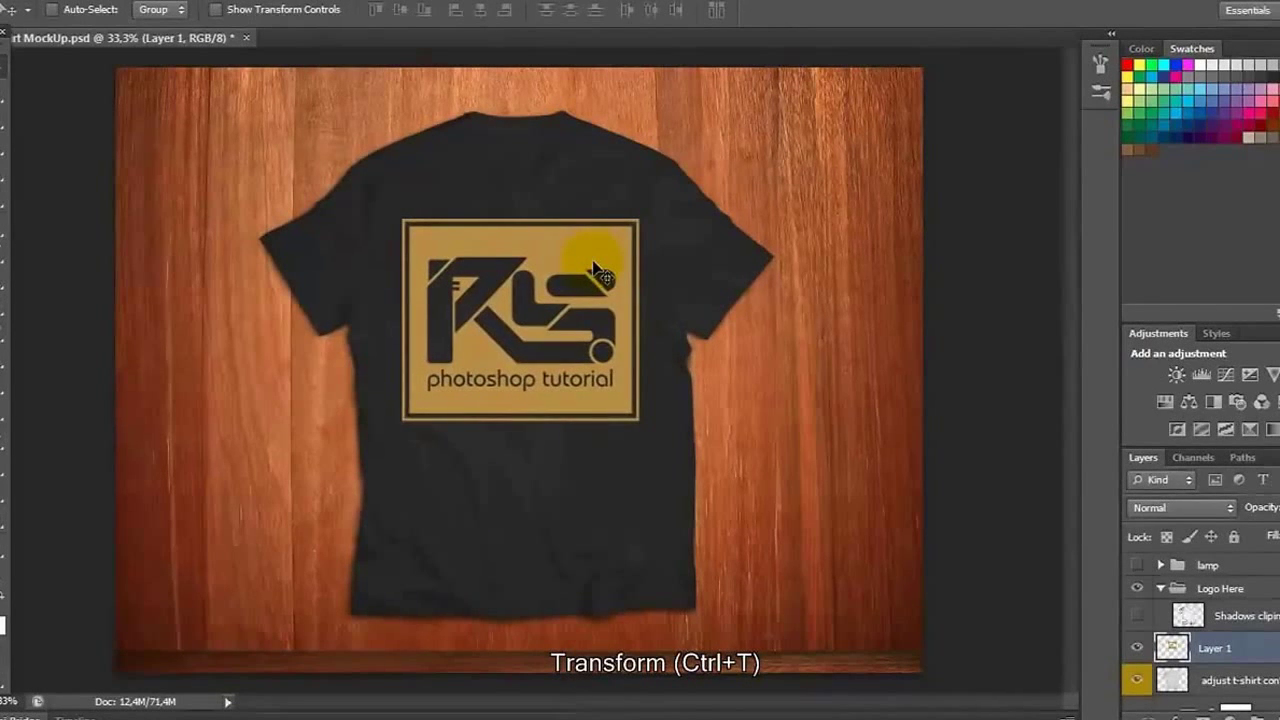
key("Down")
key("Down")
key("Down")
key("Down")
key("Down")
key("Down")
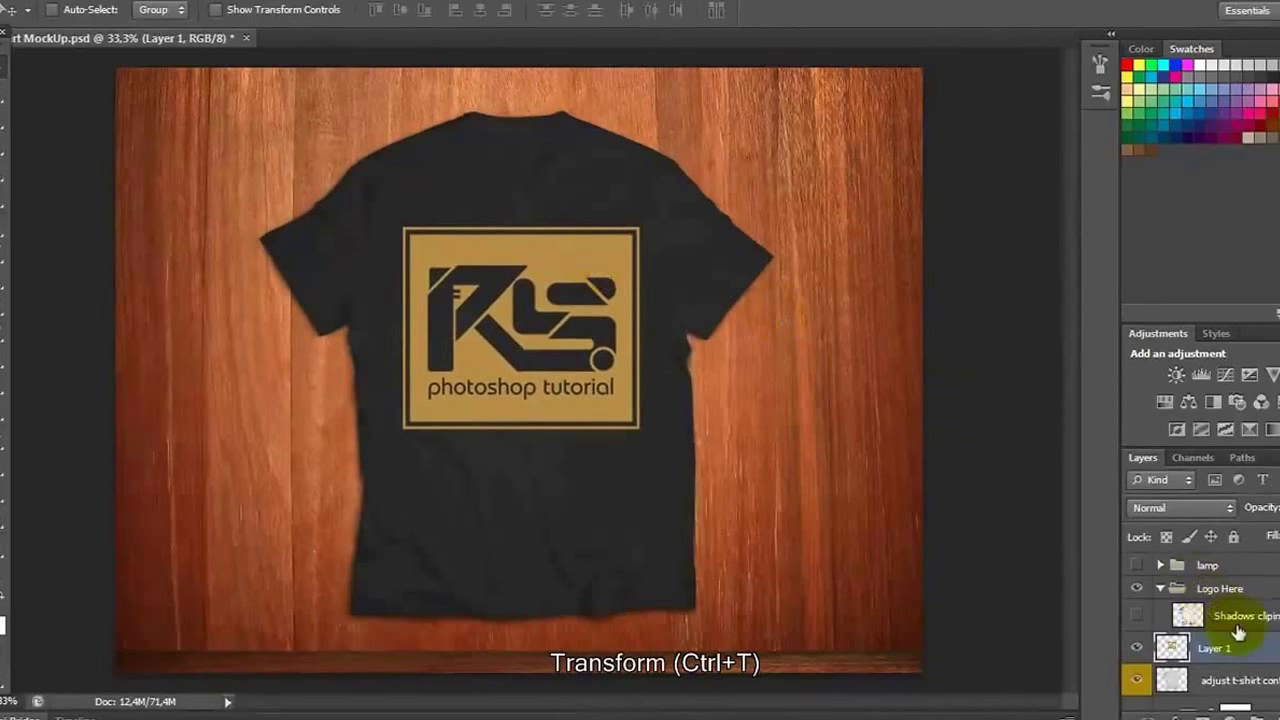
Clip the Shadows cliping layer onto the logo and make it visible.
left_click(1245, 617)
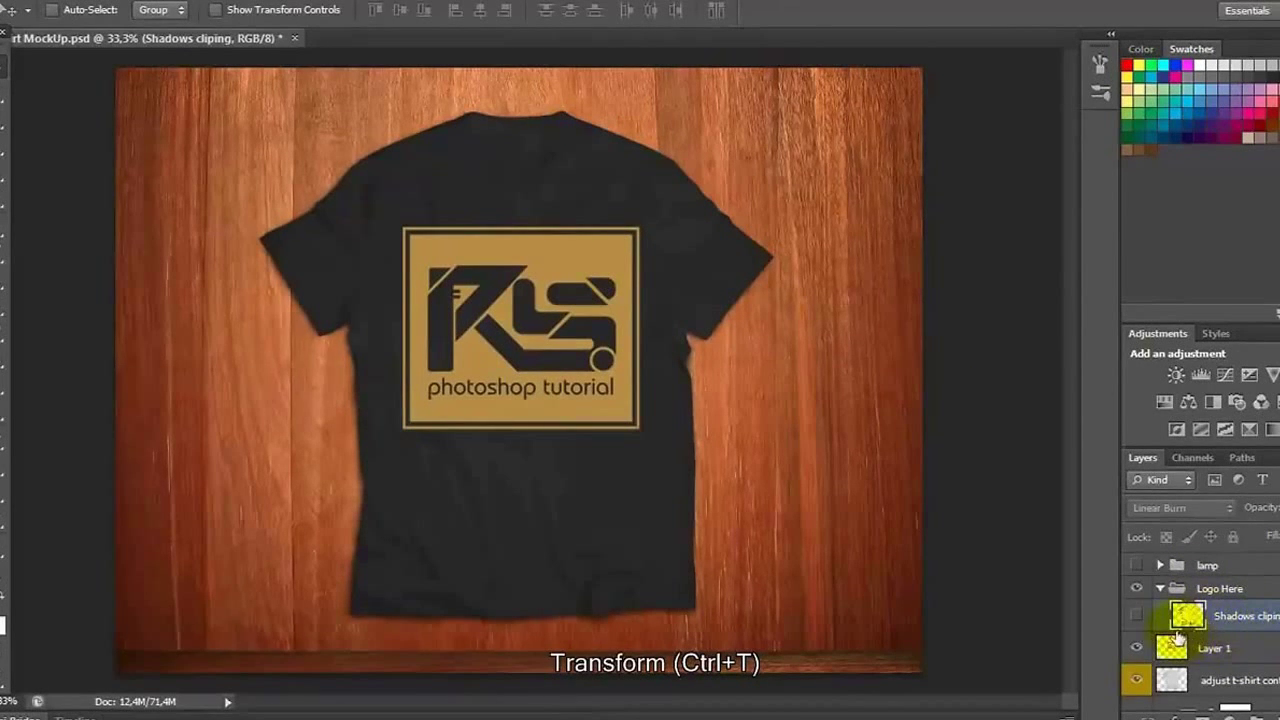
left_click(1176, 646)
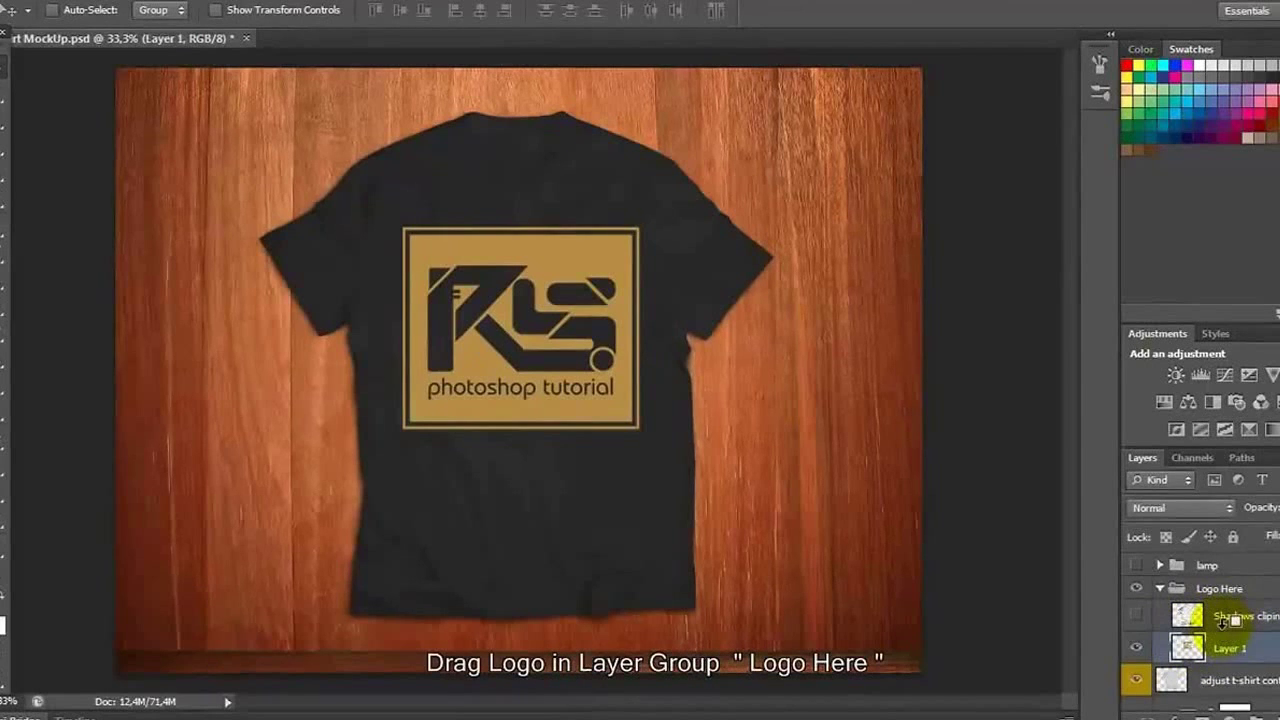
left_click_drag(1234, 617, 1230, 625)
left_click(1228, 628, "alt")
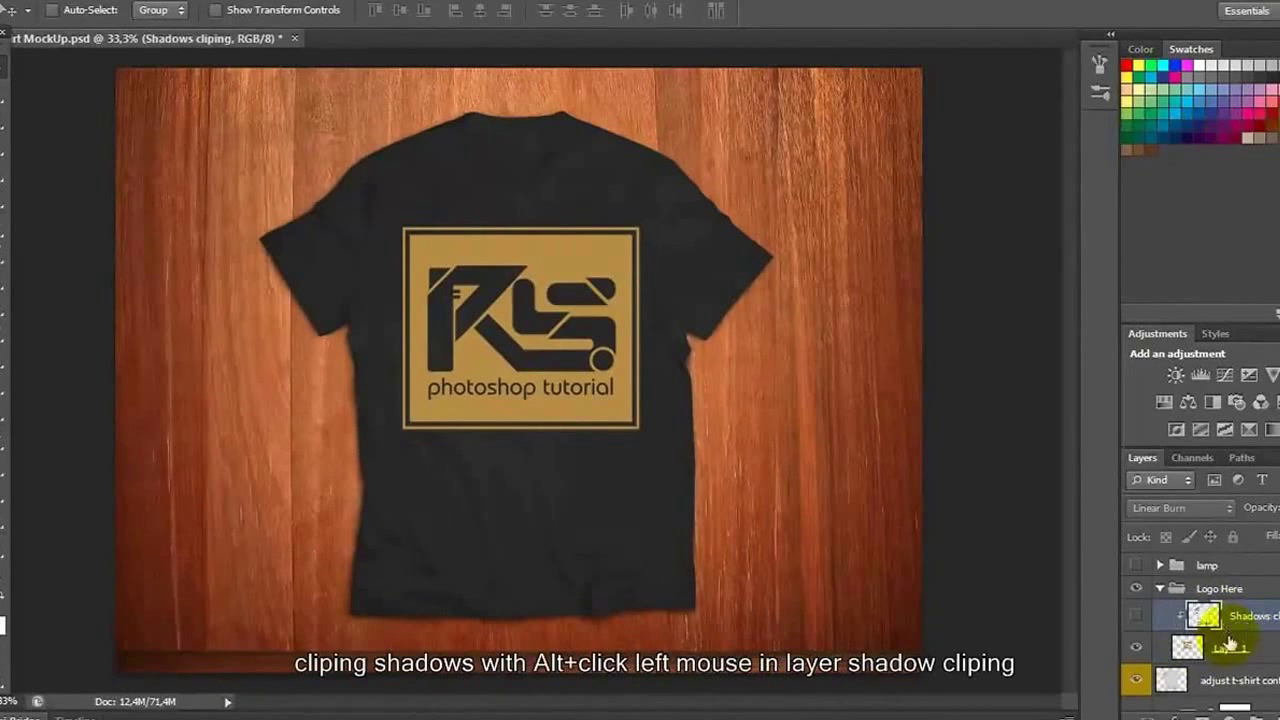
left_click(1136, 615)
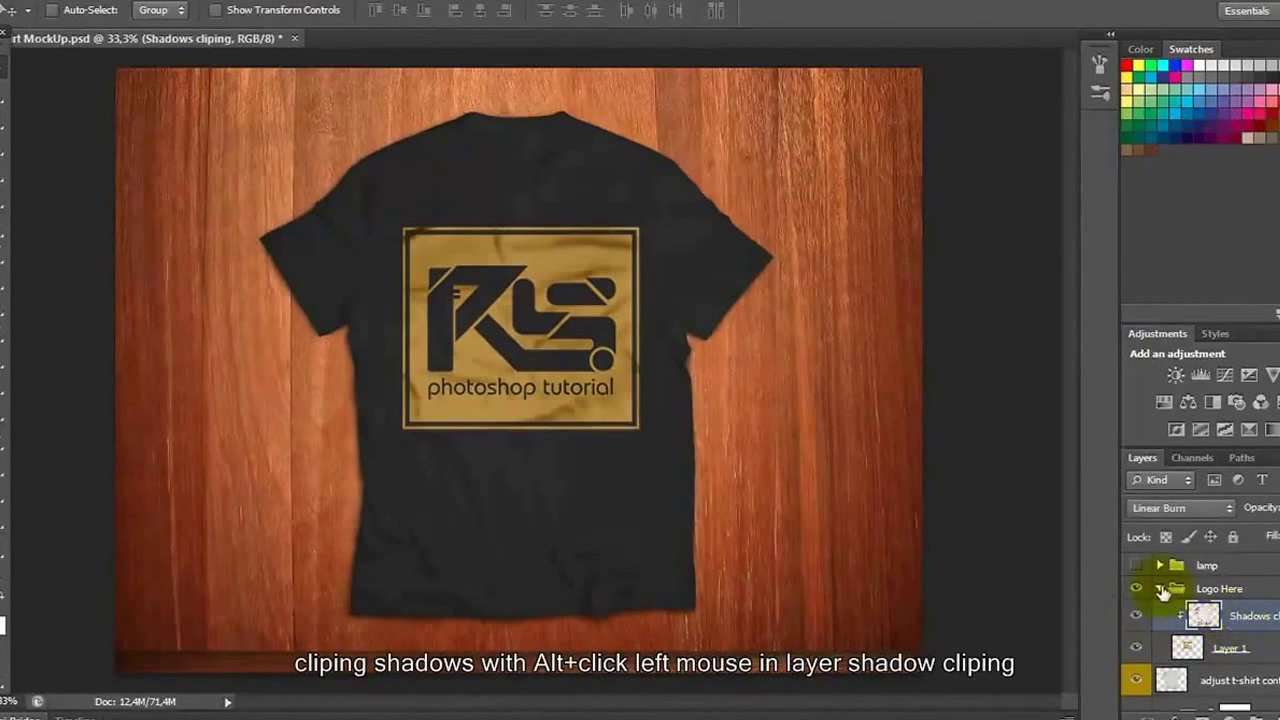
left_click(1158, 589)
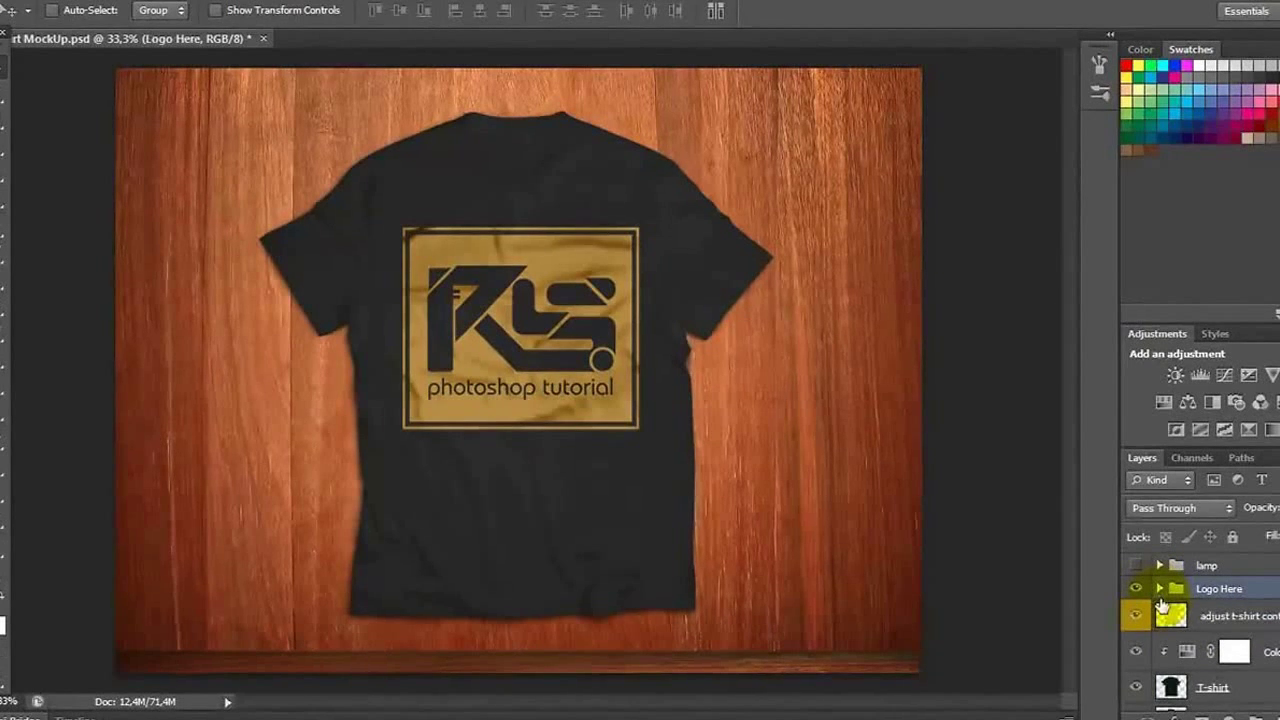
left_click(1163, 594)
Move the logo a little lower on the chest and shrink it slightly.
left_click(1228, 648)
mouse_move(604, 302)
left_mouse_down()
mouse_move(616, 310)
mouse_move(610, 301)
left_mouse_up()
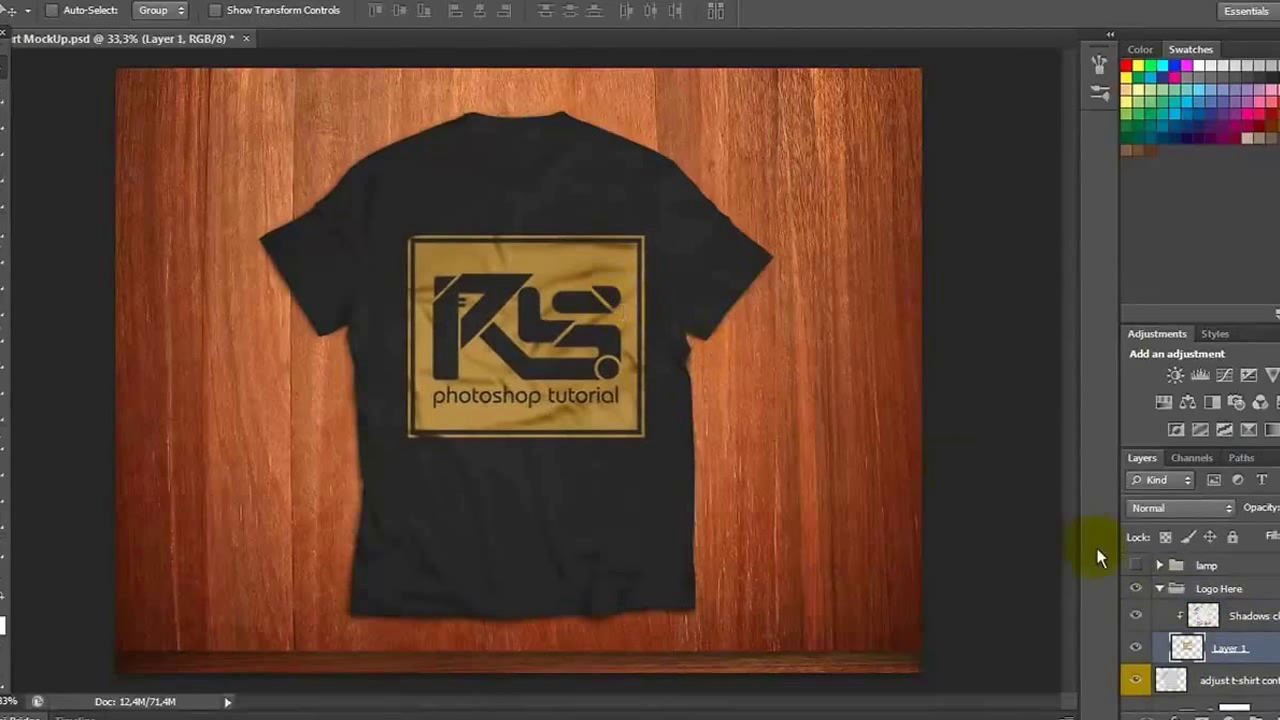
left_click(1158, 592)
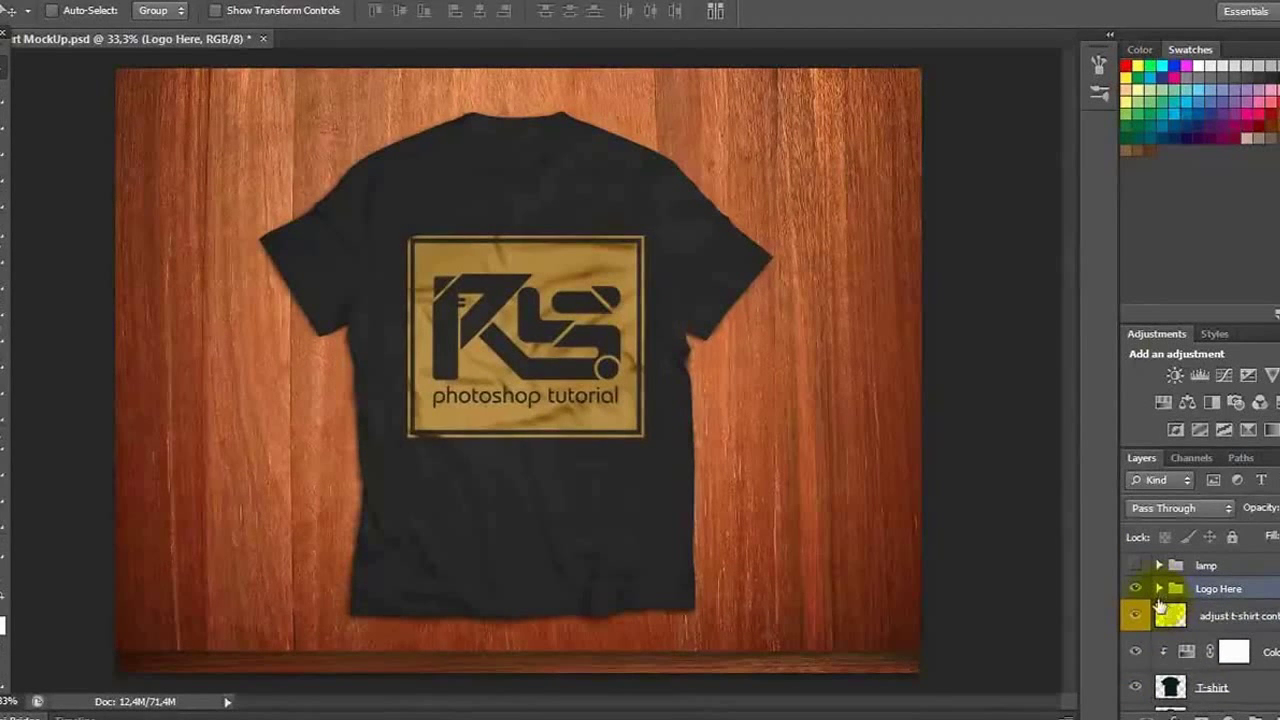
left_click(1163, 592)
left_click(1228, 648)
left_click_drag(813, 450, 810, 453)
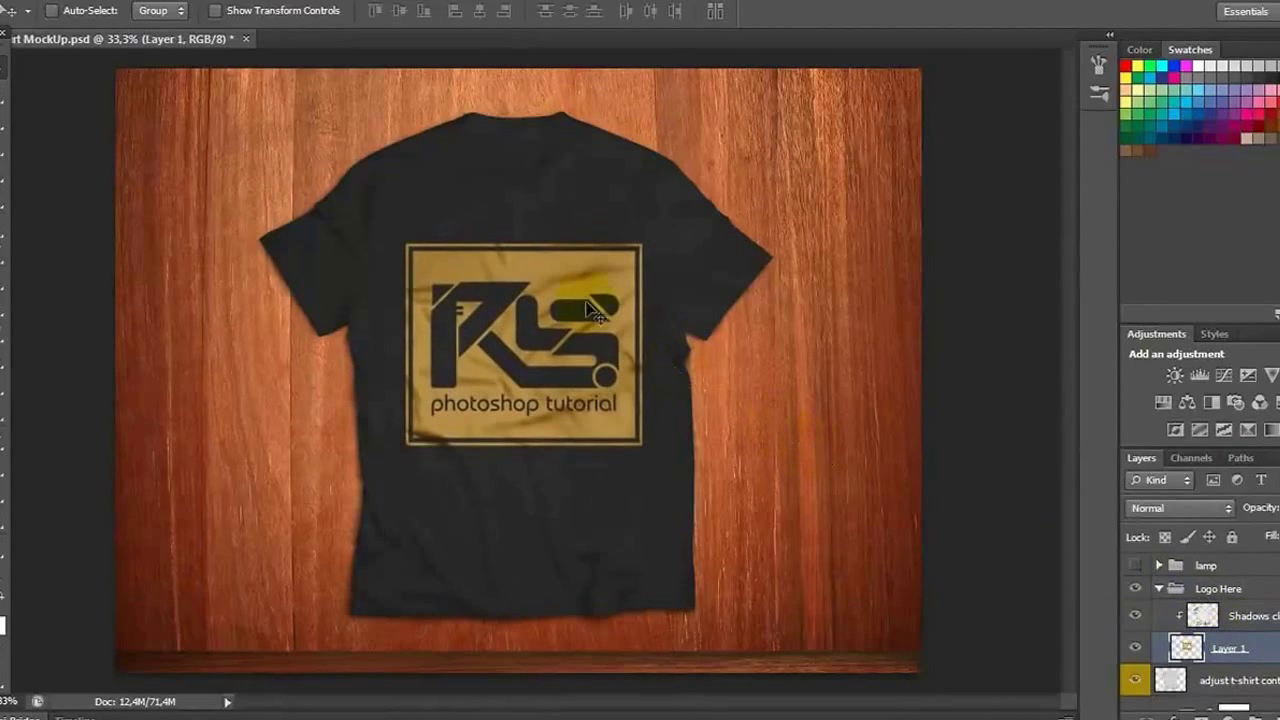
key("ctrl+t")
left_click_drag(640, 243, 637, 247)
key("Return")
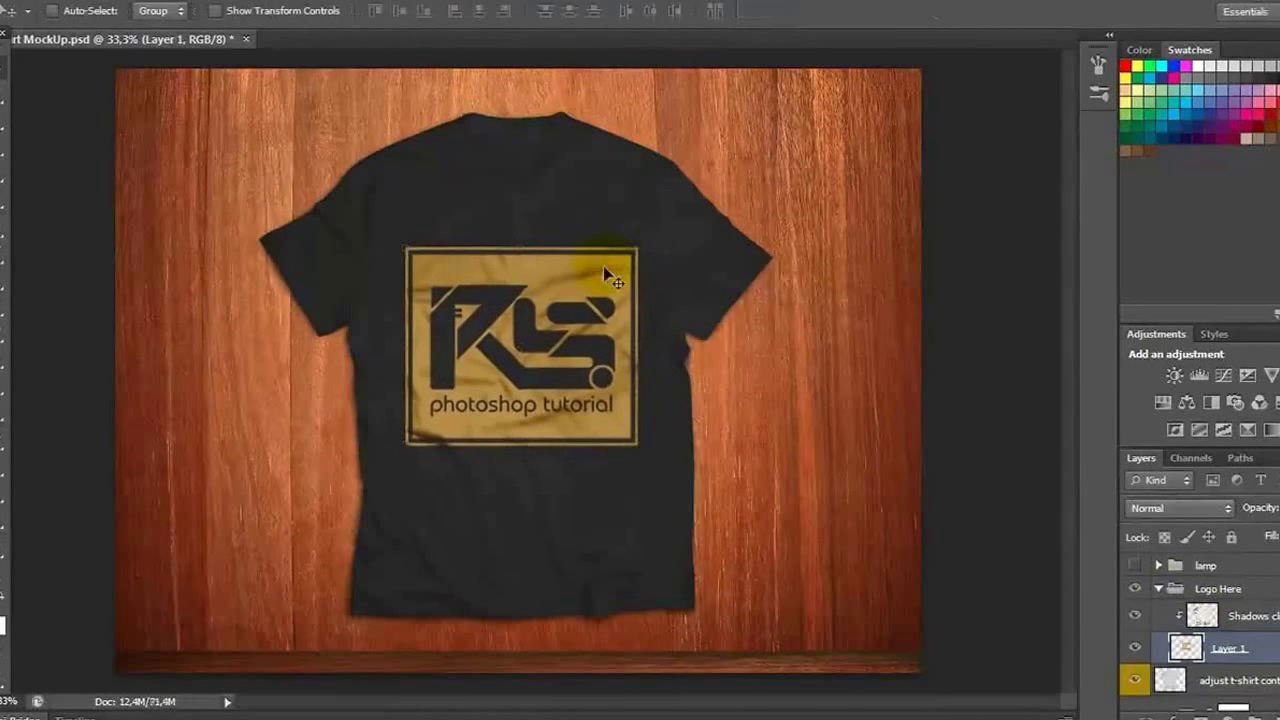
left_click(1157, 588)
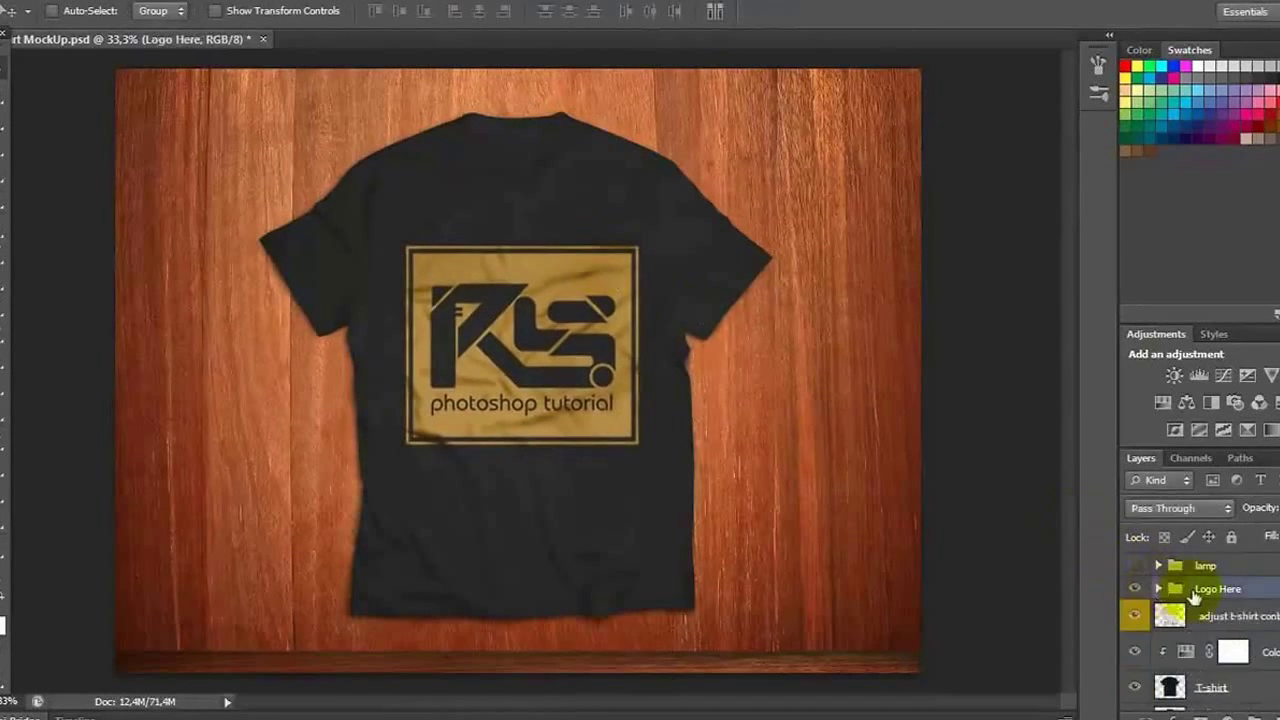
Turn on the lamp group so two lamps glow above the shirt.
left_click(1134, 566)
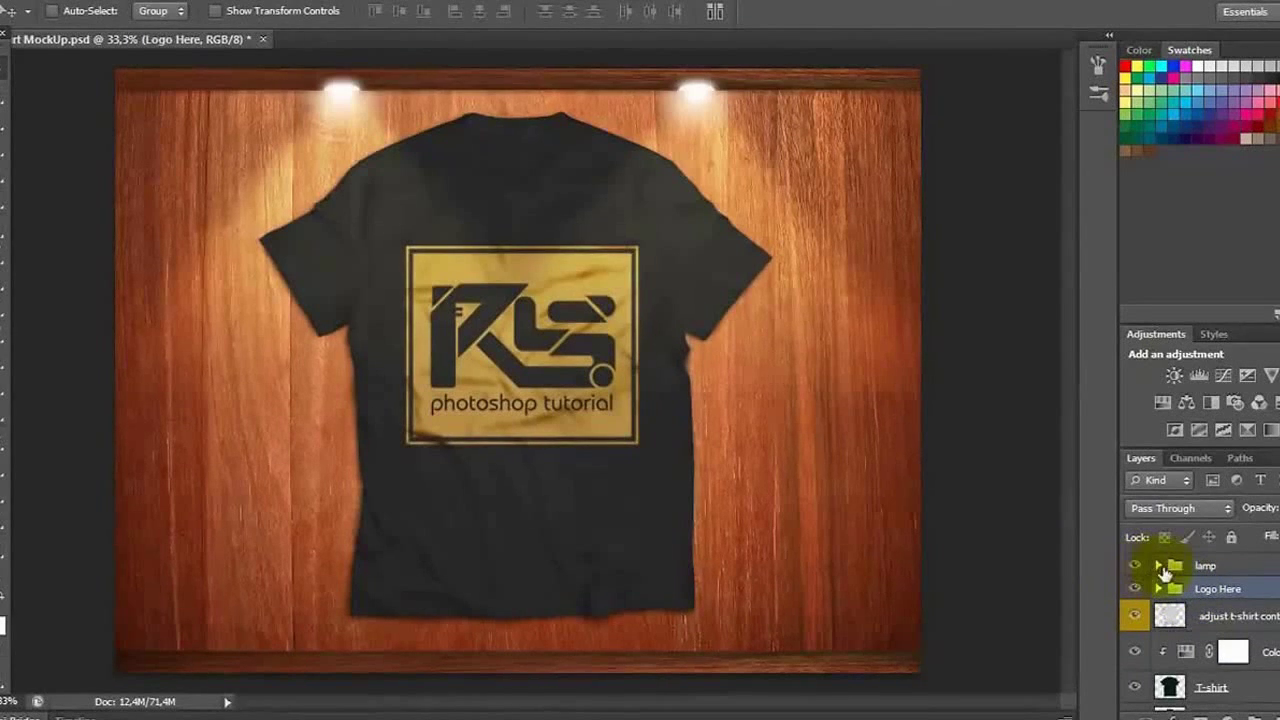
left_click(1195, 566)
scroll(1188, 600, "down", 1)
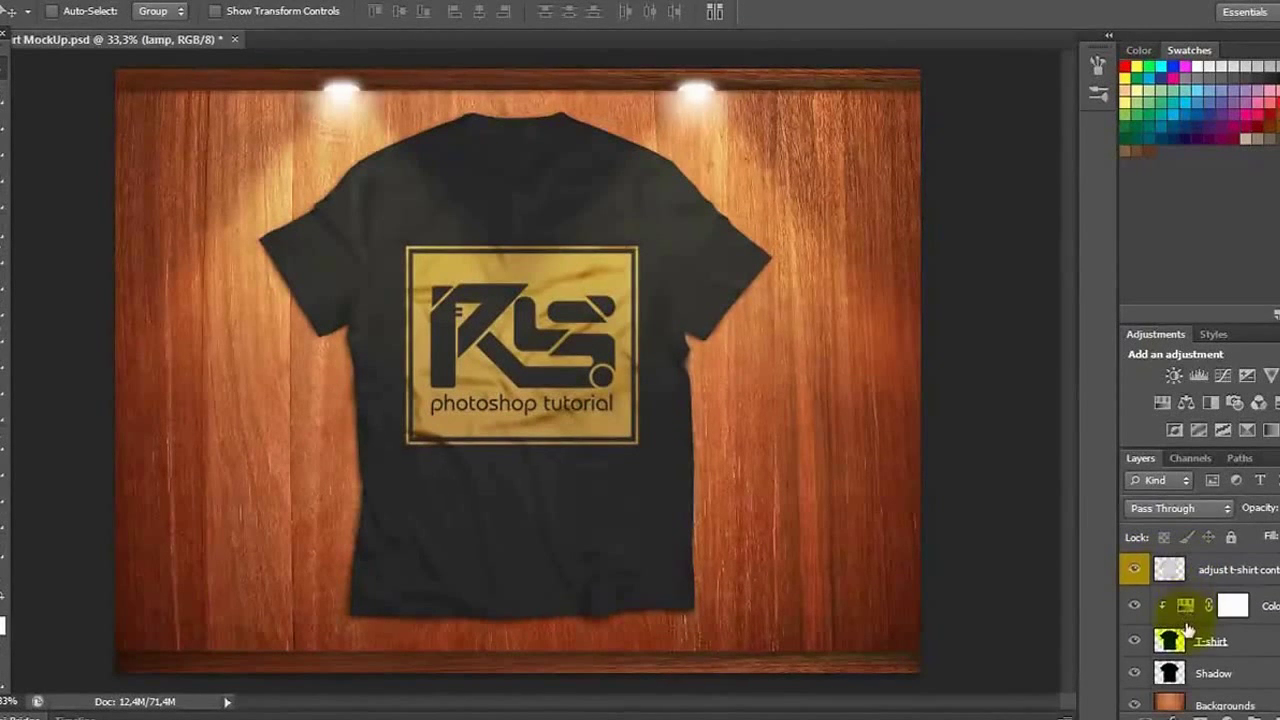
Try other shirt hues, then reset Colors Hue/Saturation to Hue -180, Saturation -100.
double_click(1185, 605)
left_click_drag(677, 95, 1000, 150)
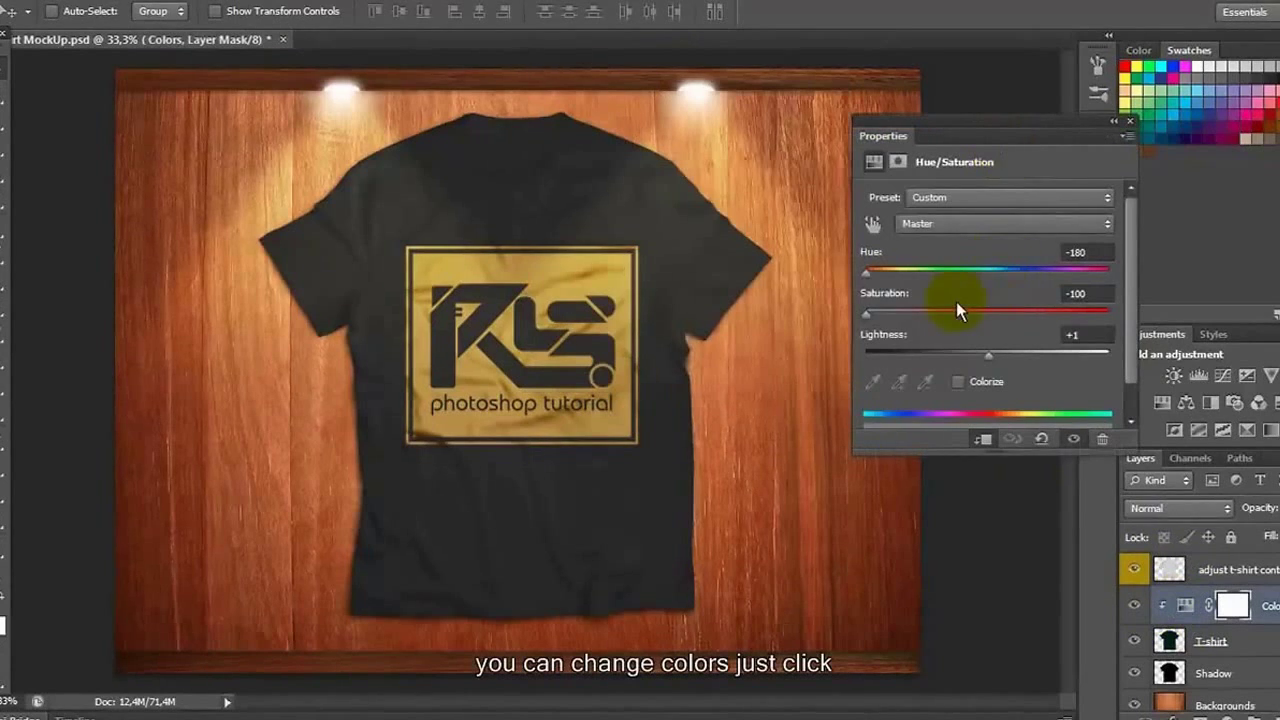
left_click_drag(868, 314, 988, 313)
mouse_move(867, 270)
left_mouse_down()
mouse_move(1117, 267)
mouse_move(866, 282)
mouse_move(1001, 275)
left_mouse_up()
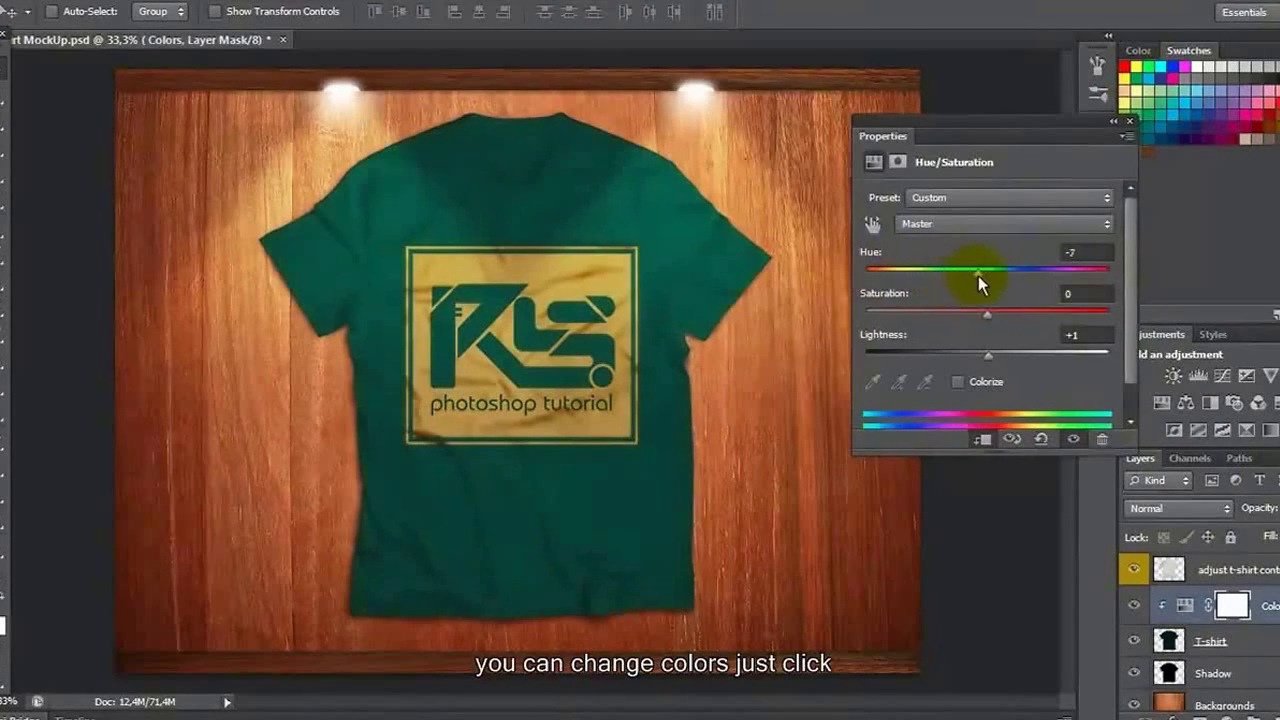
left_click_drag(1001, 275, 857, 265)
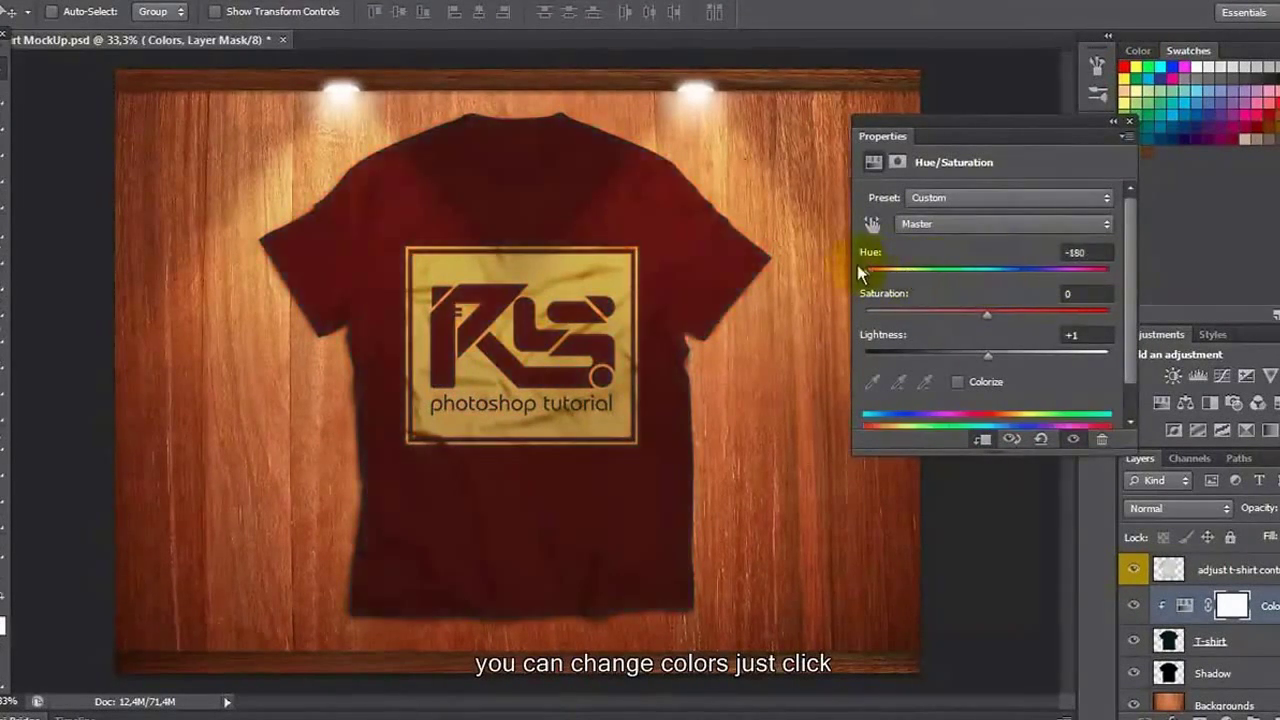
left_click_drag(987, 315, 851, 314)
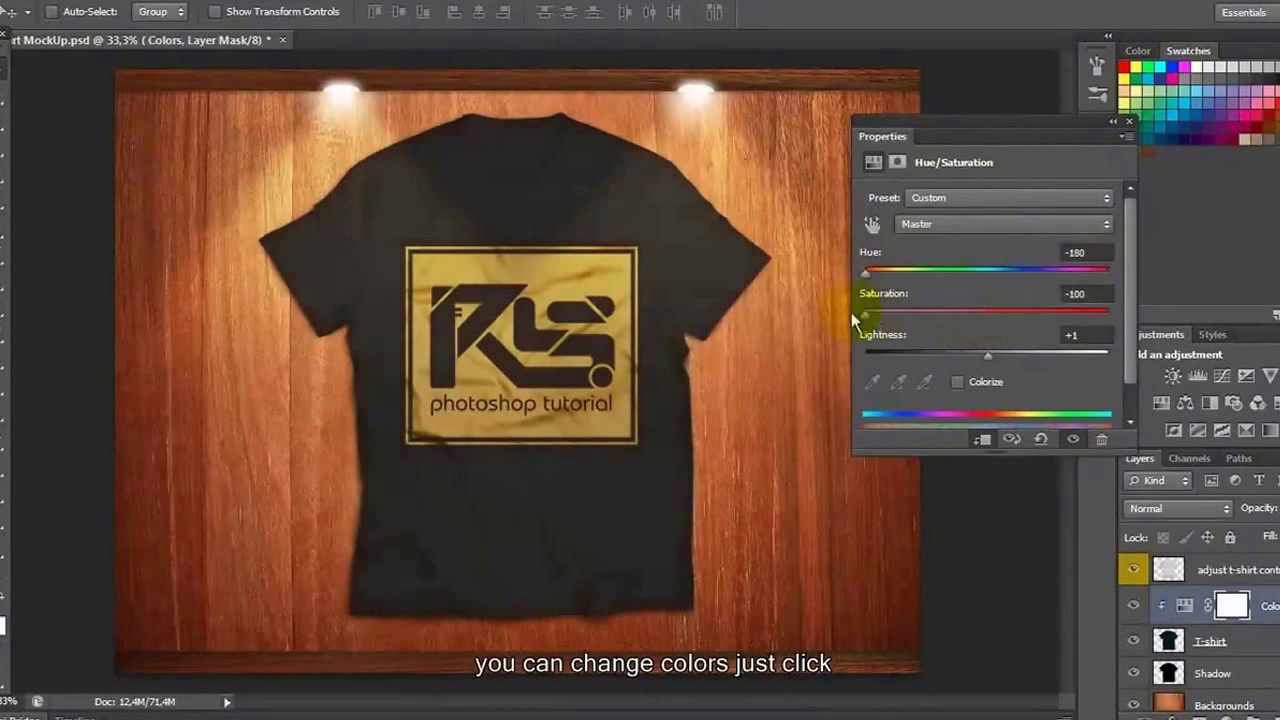
left_click(1113, 121)
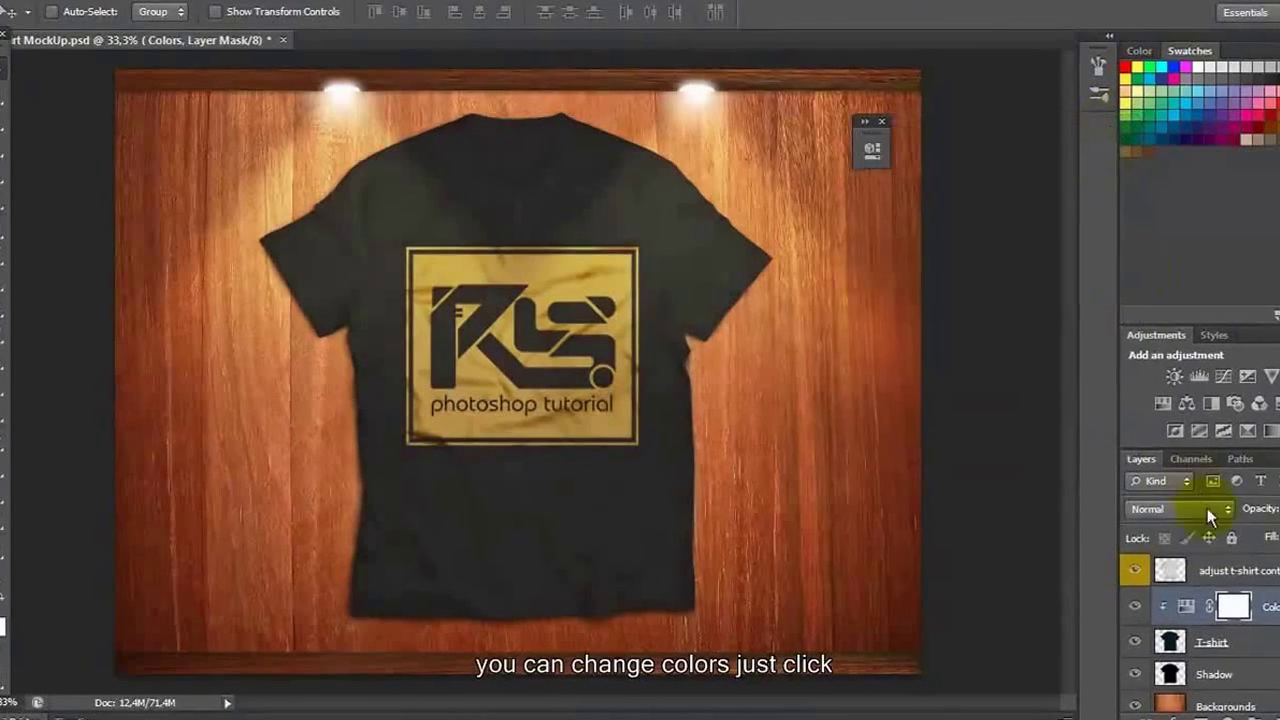
Run Flatten Image from the Layers panel menu to flatten the mockup.
left_click(1272, 462)
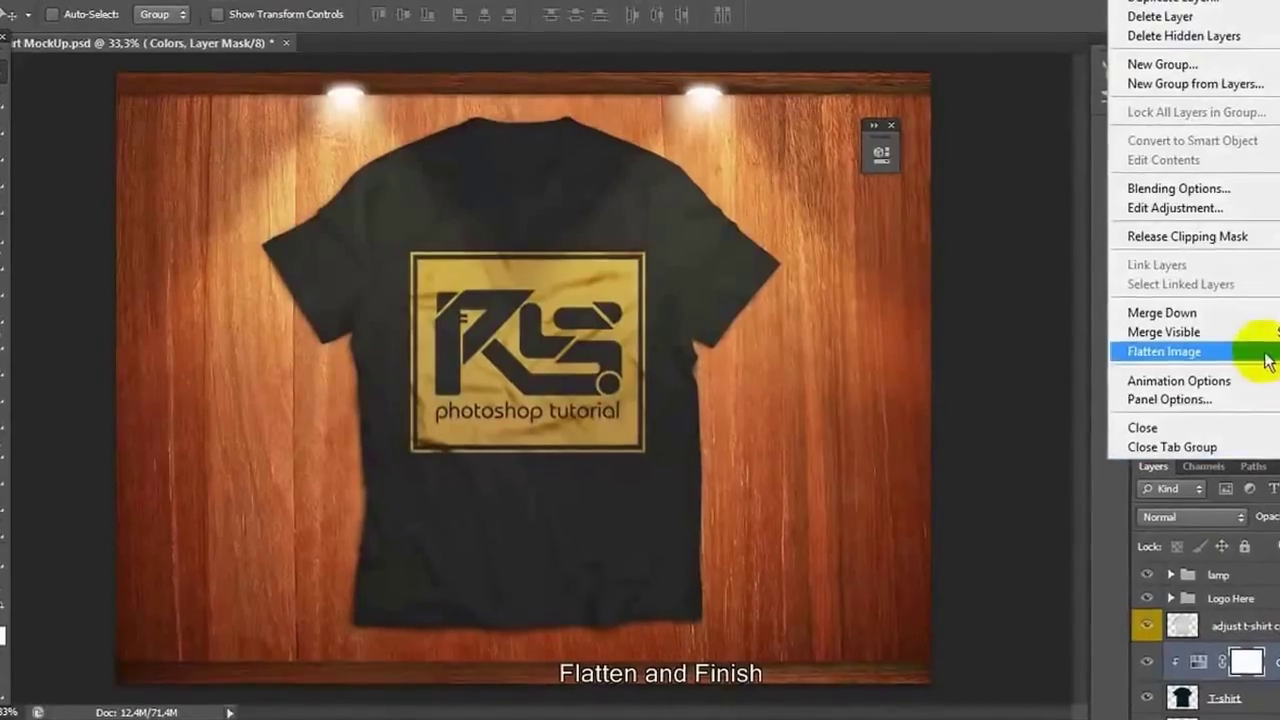
left_click(1255, 355)
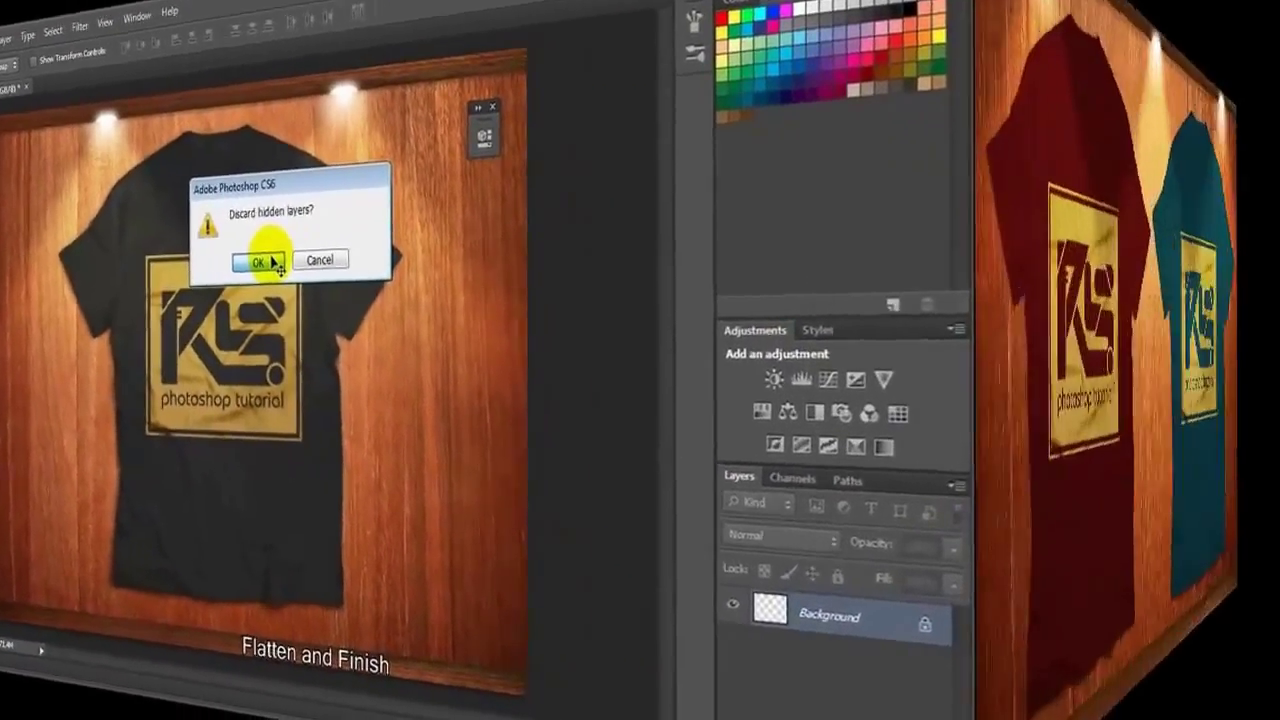